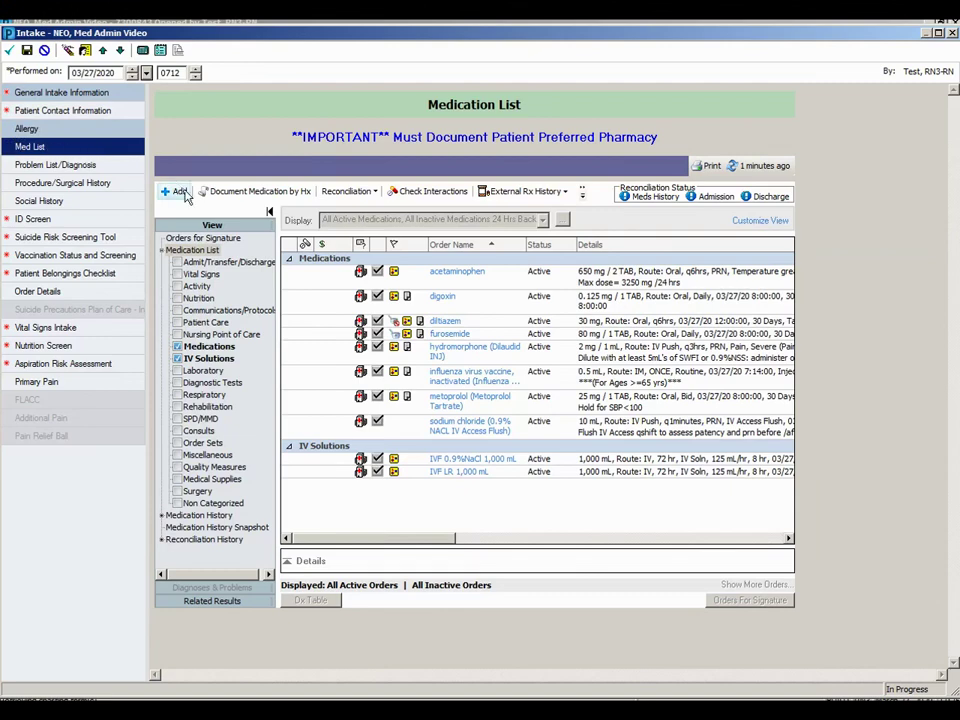
Start documenting medication by history and import the external Rx history with patient consent granted.
left_click(238, 190)
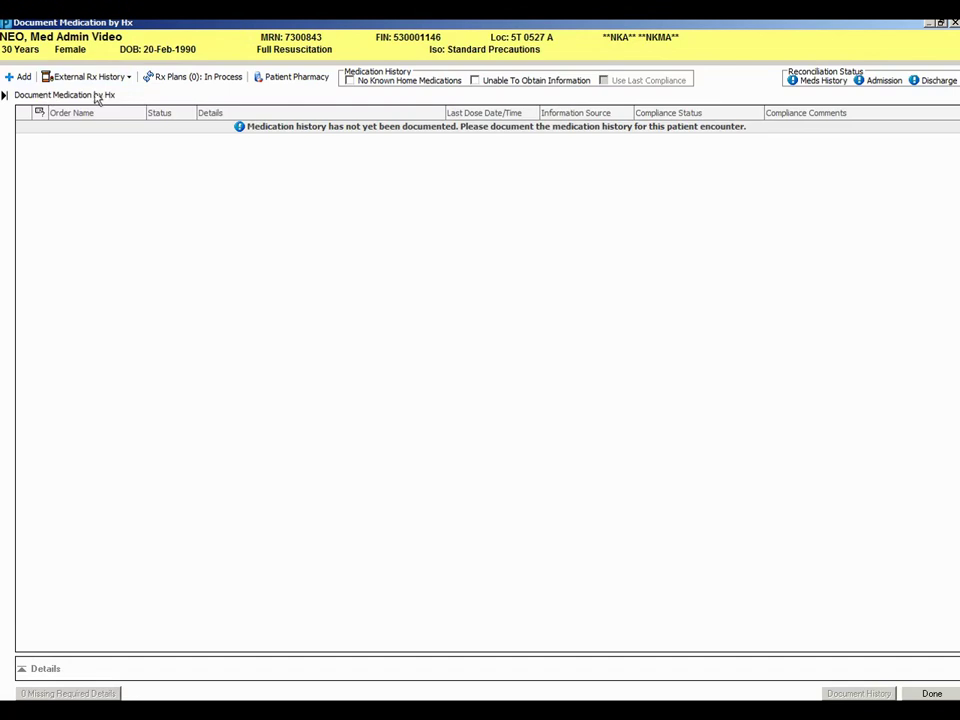
left_click(129, 80)
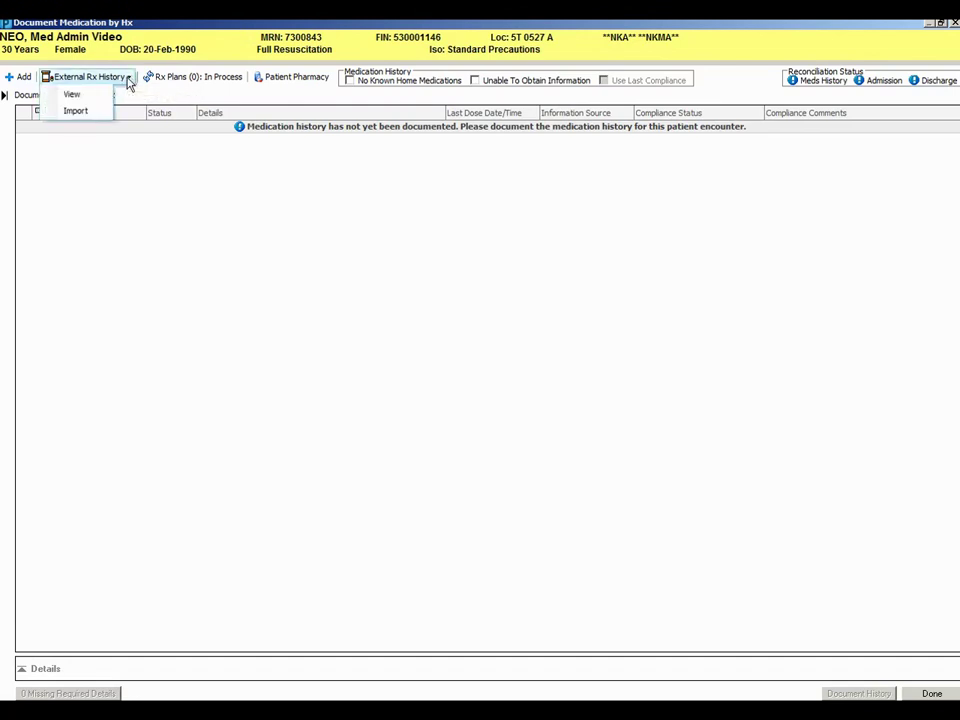
left_click(77, 112)
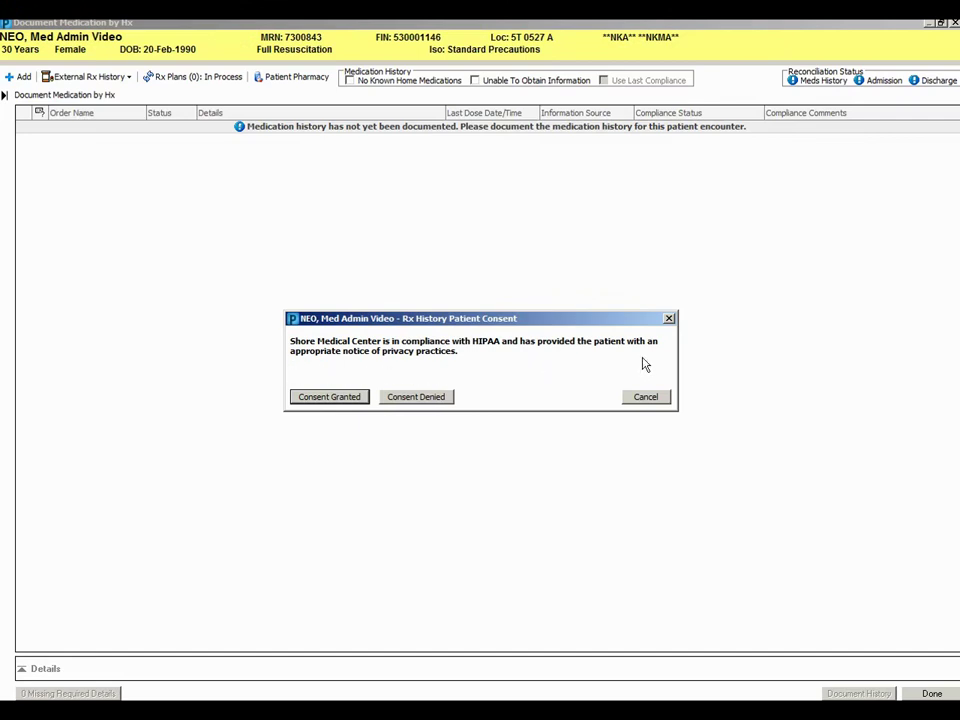
left_click(332, 397)
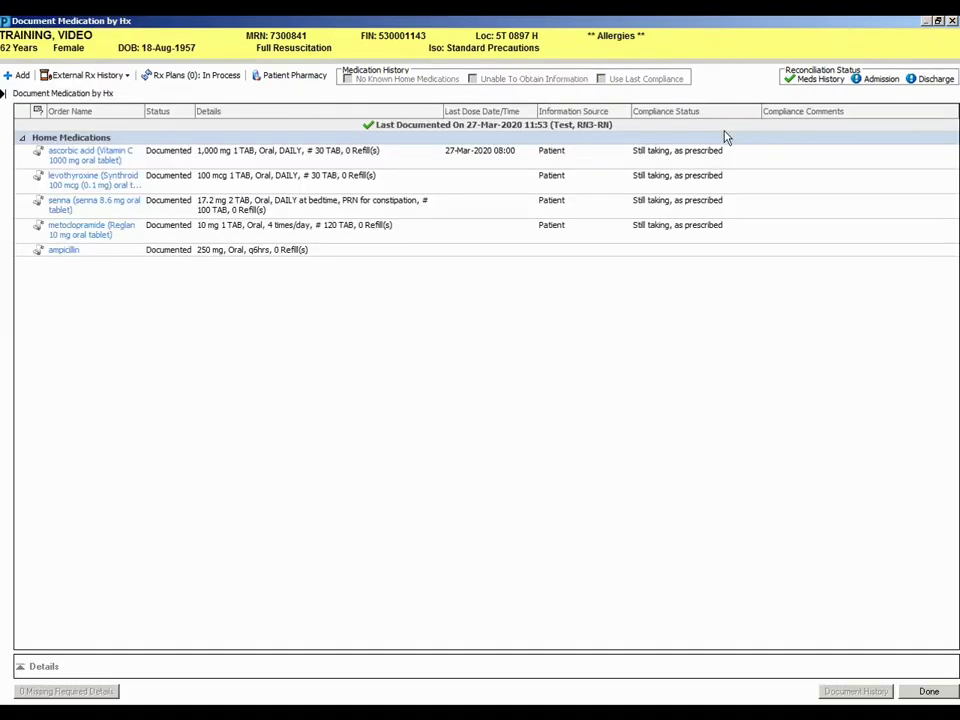
Open the review of the patient's preferred pharmacies.
left_click(279, 85)
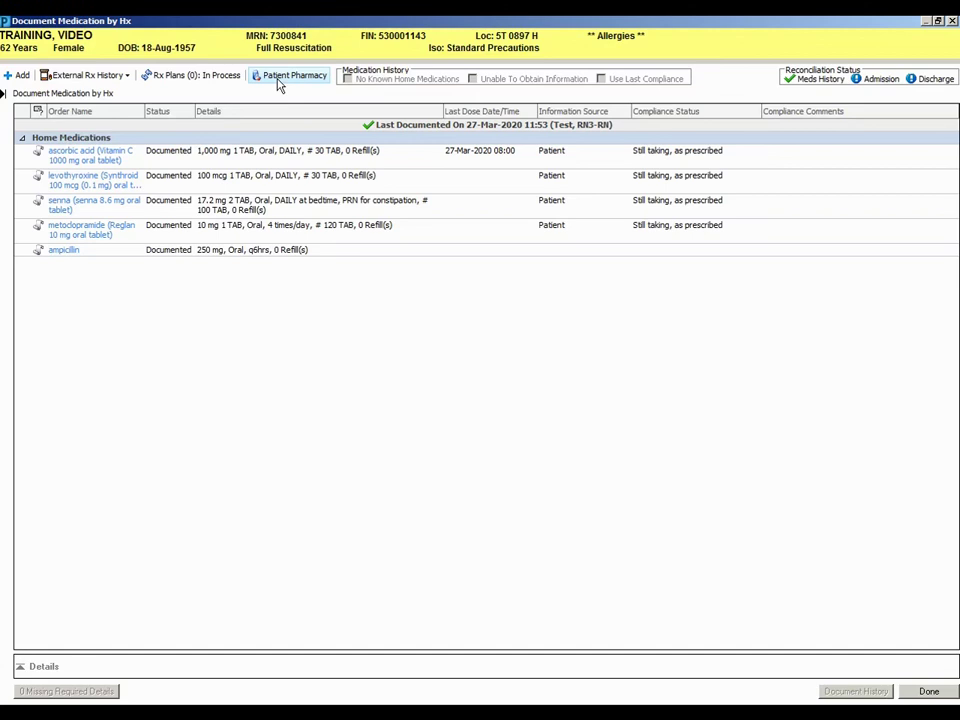
left_click(284, 80)
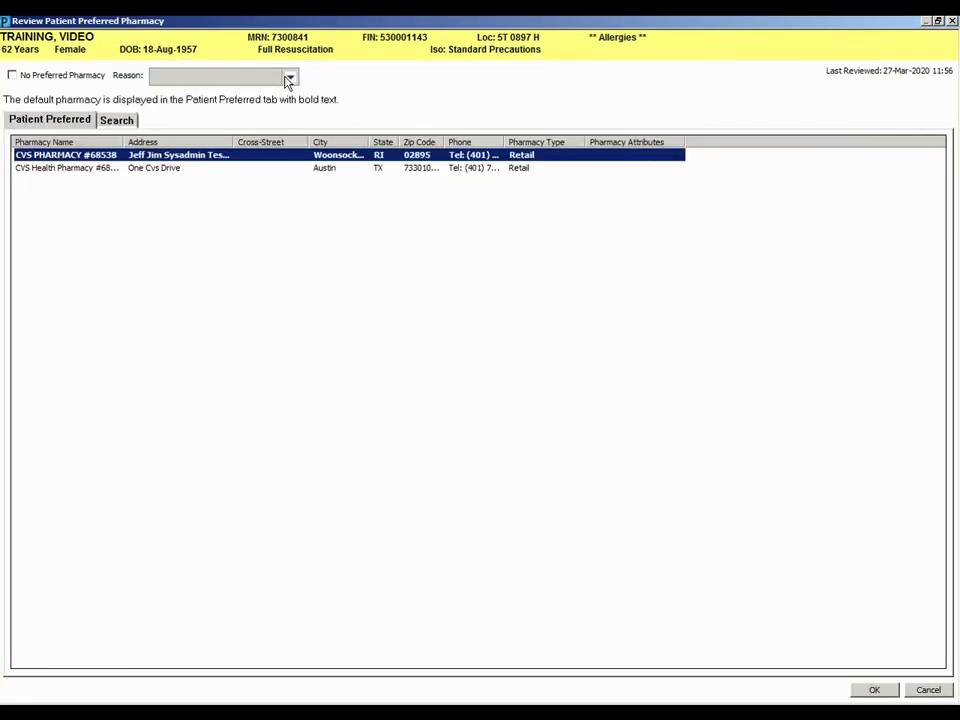
left_click(13, 77)
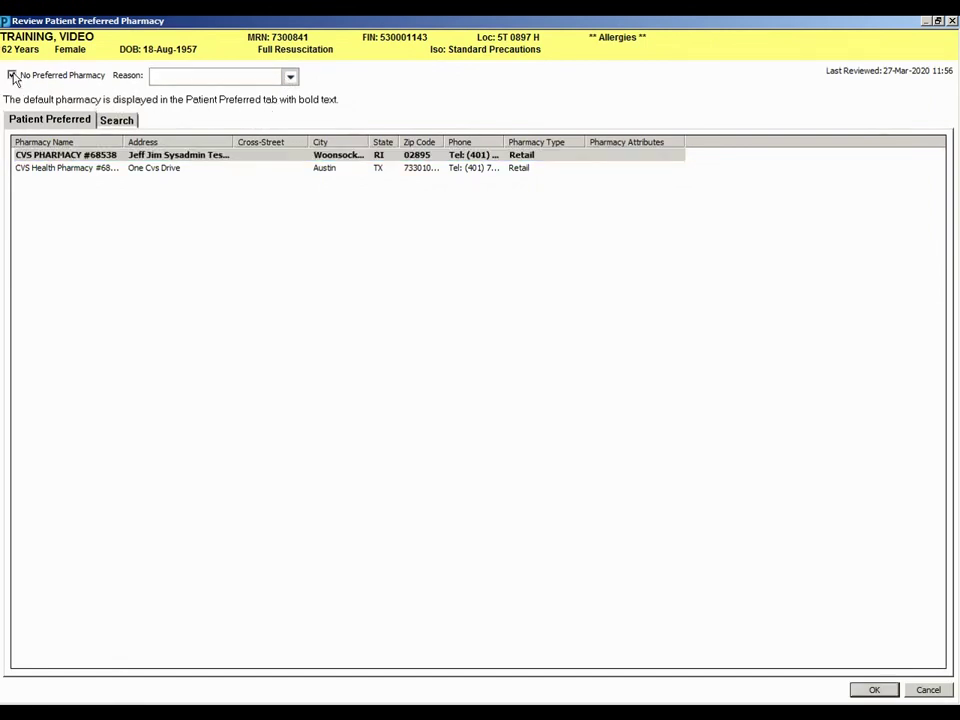
left_click(290, 78)
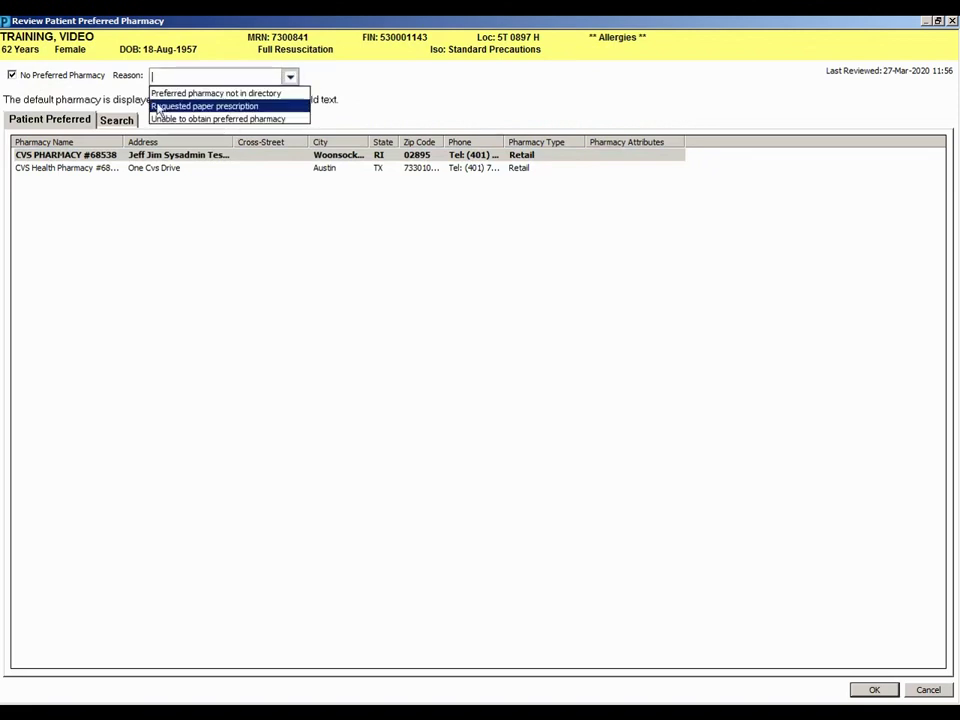
left_click(12, 76)
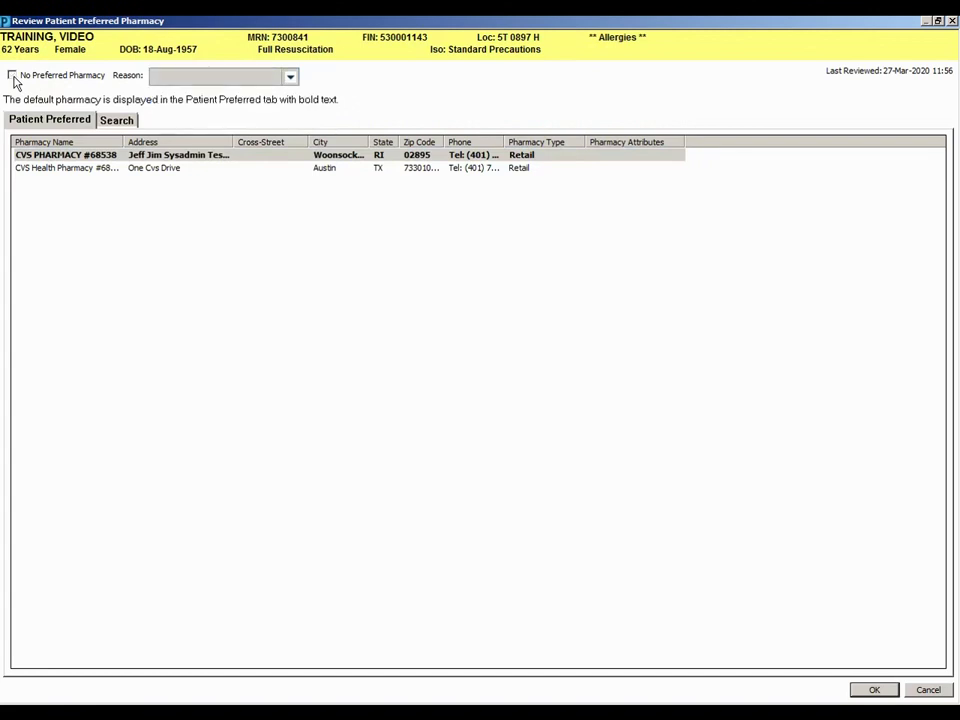
Search for pharmacies named cvs and add CVS Pharmacy #01017 in Natchitoches to the patient's preferred pharmacies.
left_click(117, 122)
left_click(19, 151)
type("d")
left_click(66, 336)
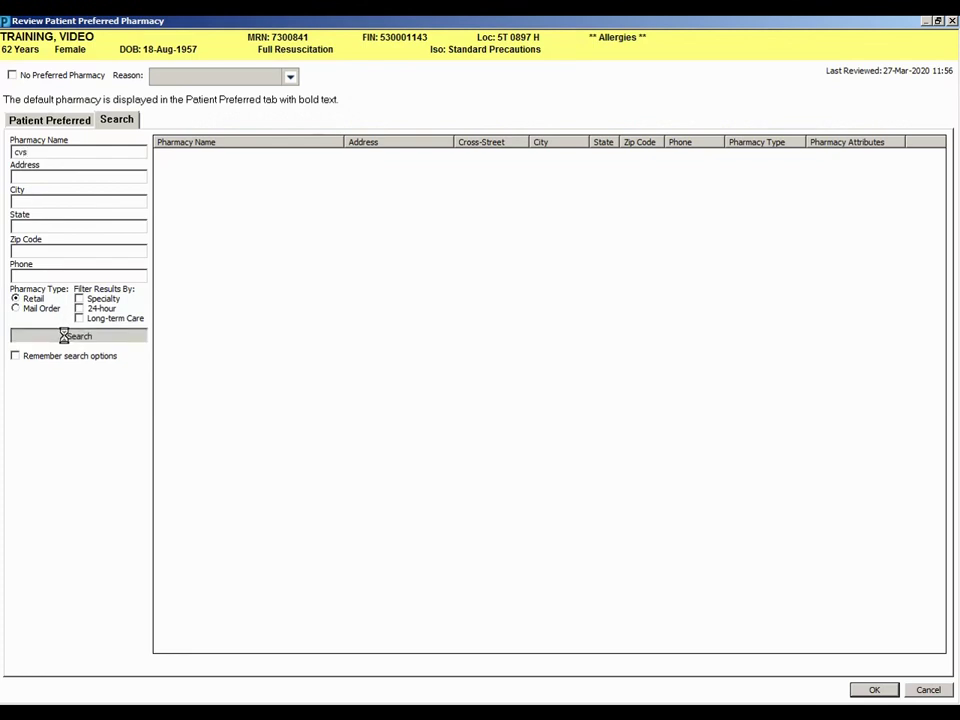
right_click(240, 450)
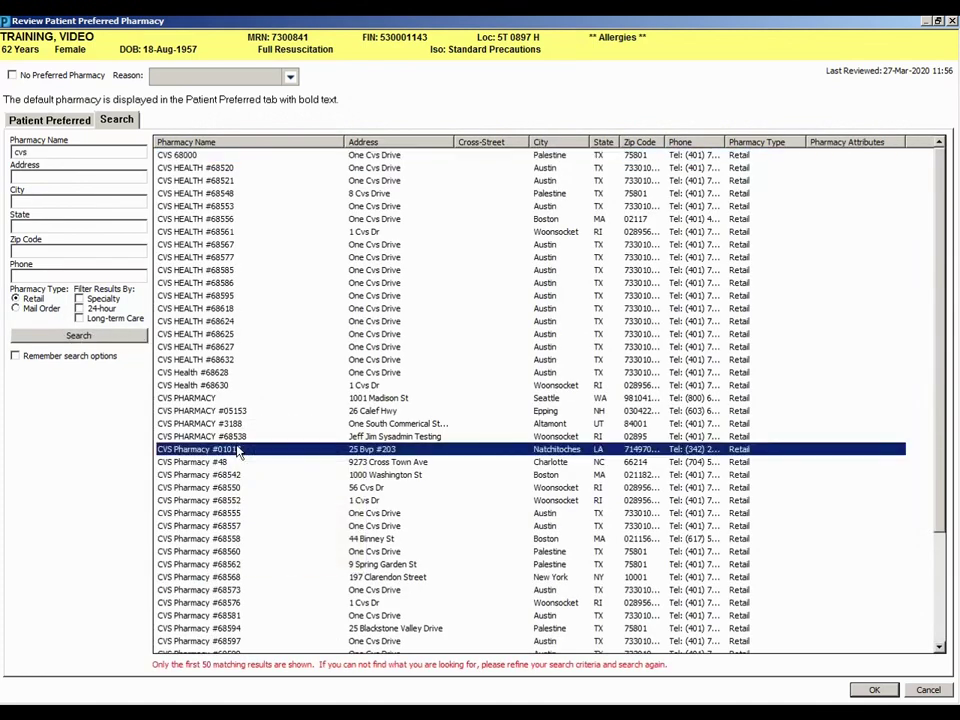
left_click(283, 453)
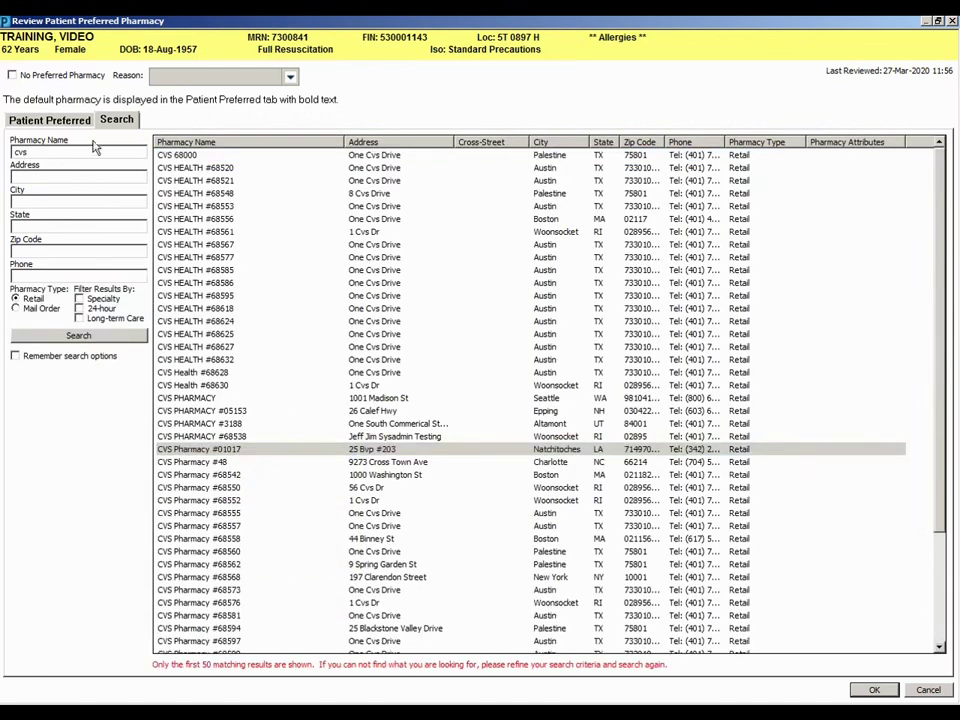
Remove CVS Pharmacy #01017 from the patient's preferred pharmacies.
left_click(66, 121)
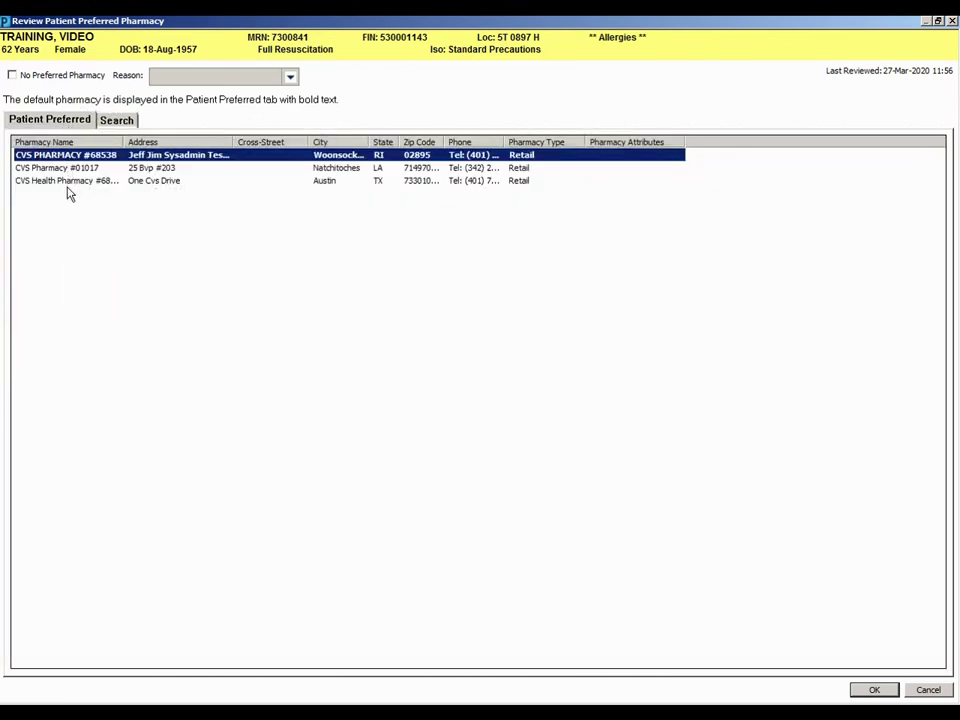
mouse_move(231, 192)
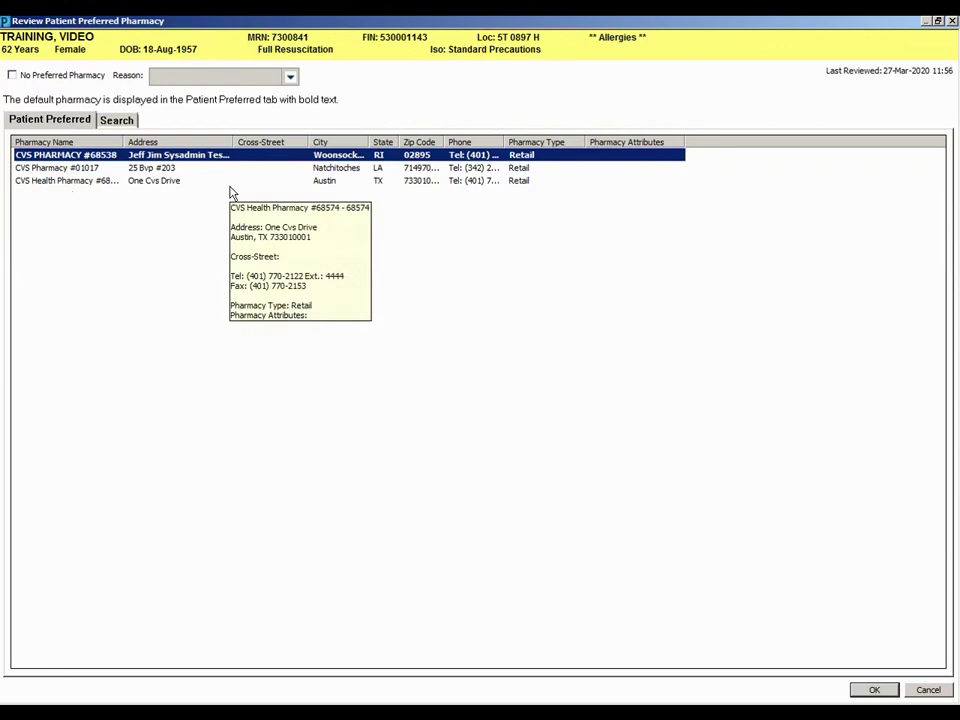
left_click(157, 170)
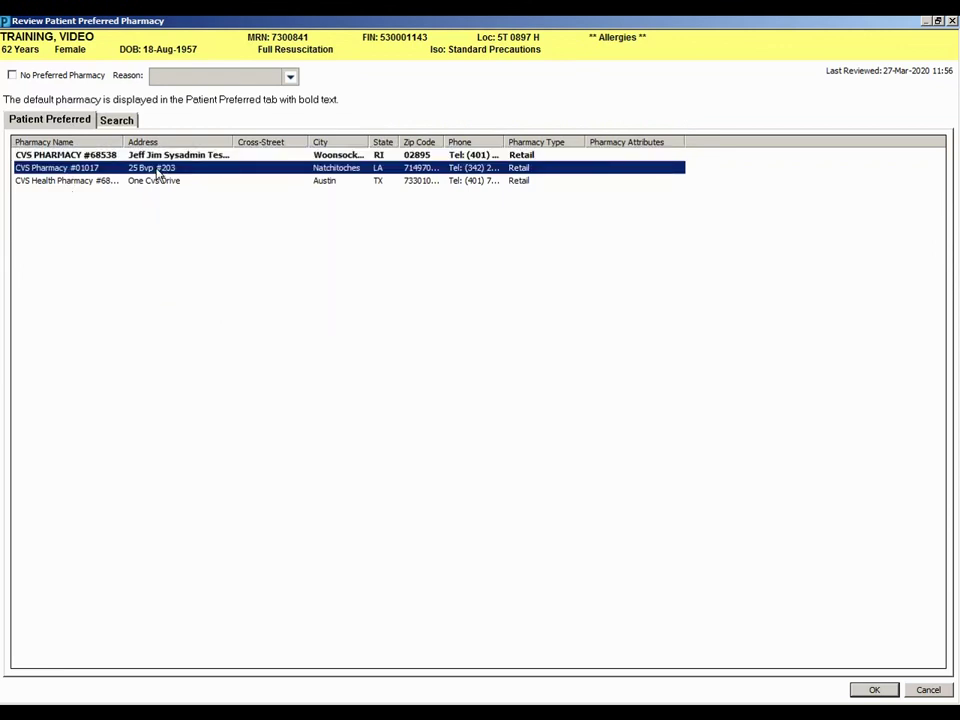
right_click(157, 172)
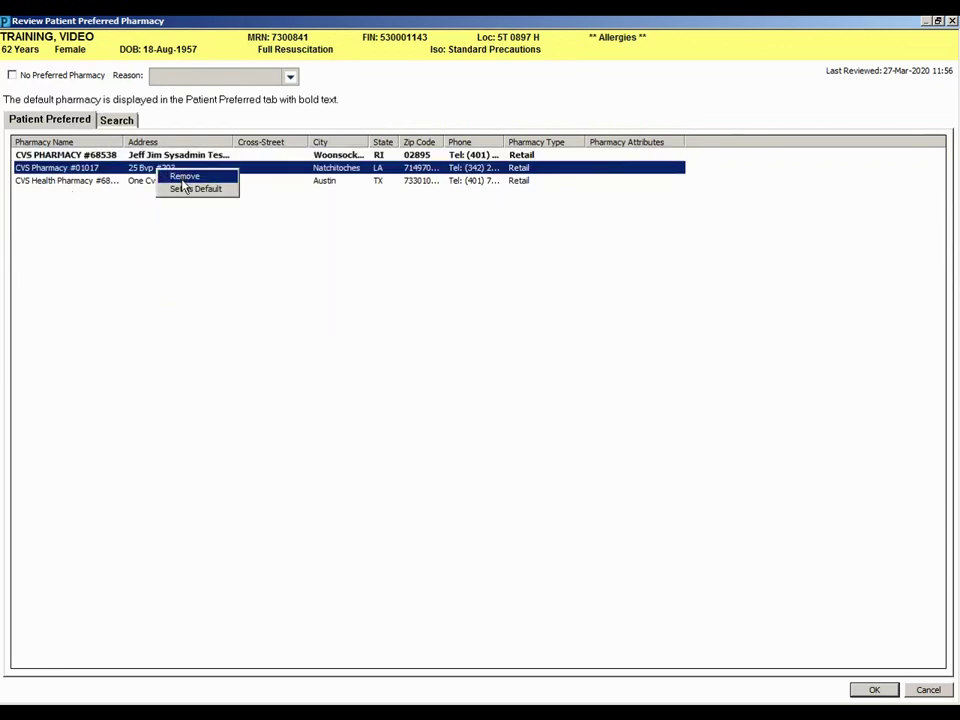
left_click(184, 180)
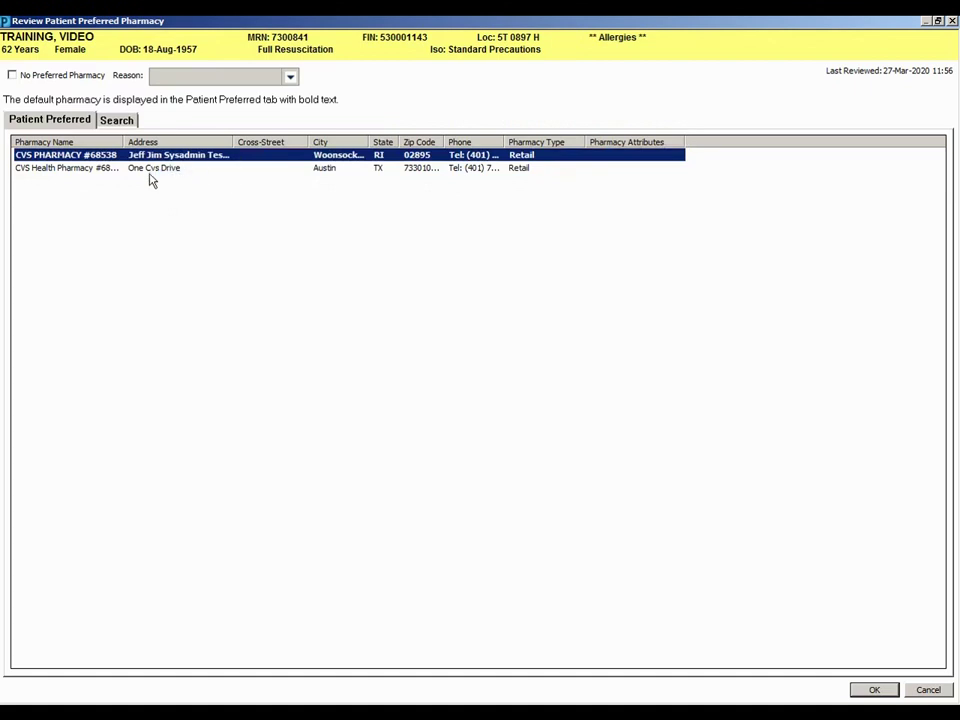
Set the CVS Health Pharmacy in Austin as the patient's default pharmacy and accept the pharmacy review.
mouse_move(165, 178)
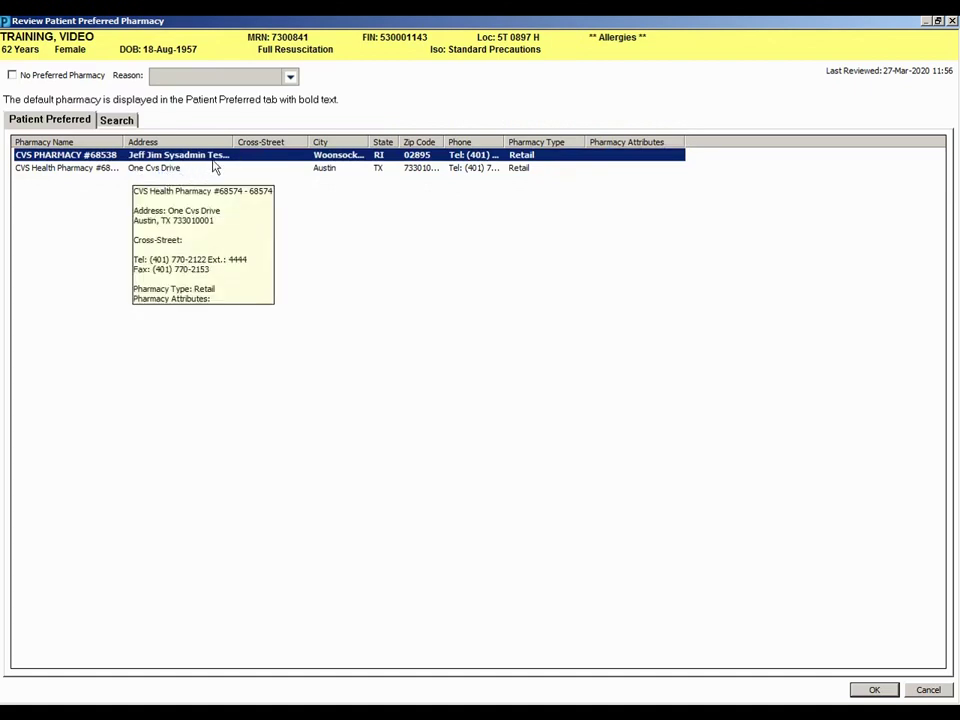
mouse_move(37, 173)
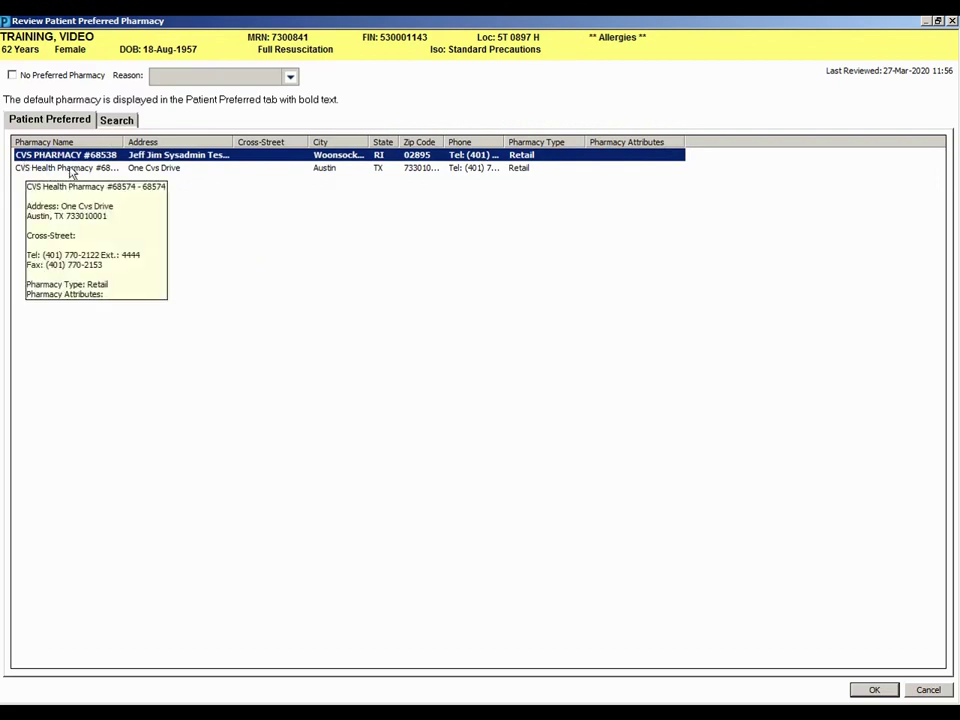
right_click(153, 175)
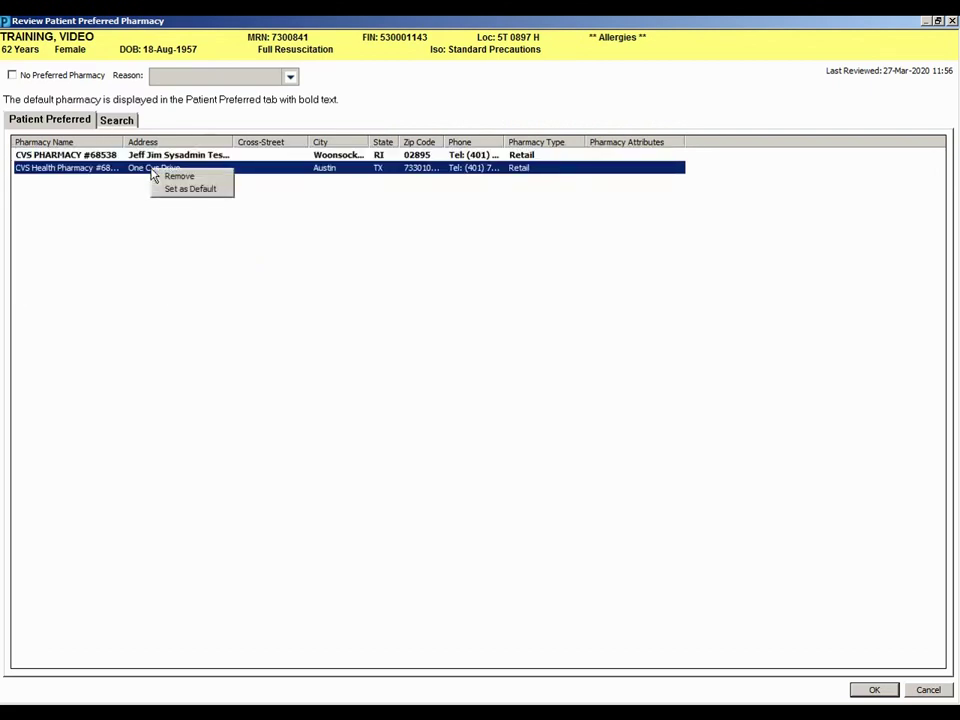
left_click(177, 192)
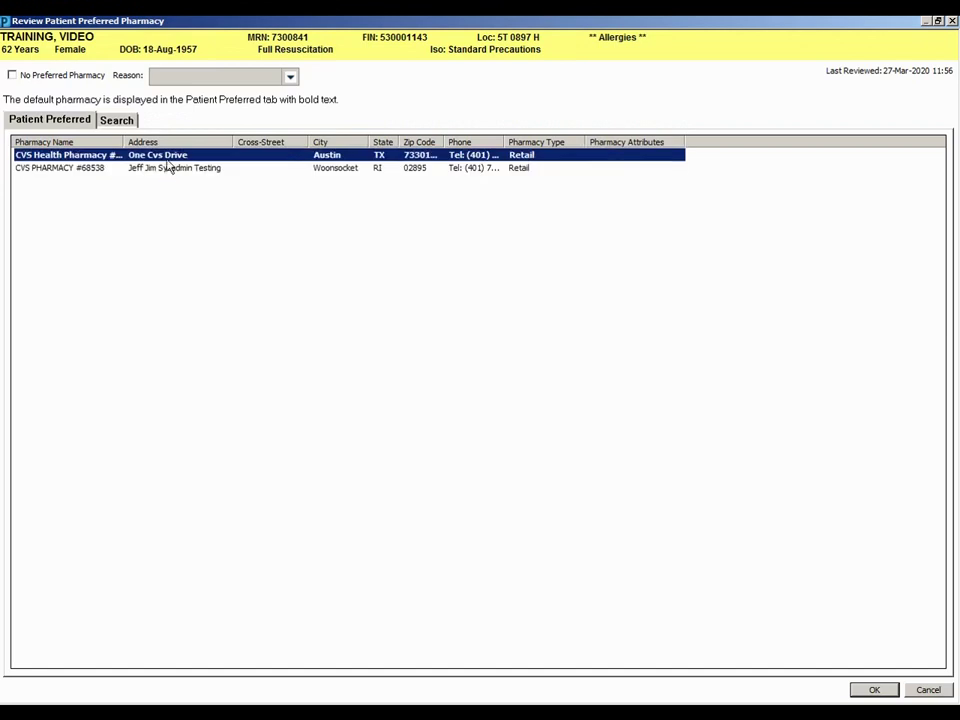
mouse_move(168, 157)
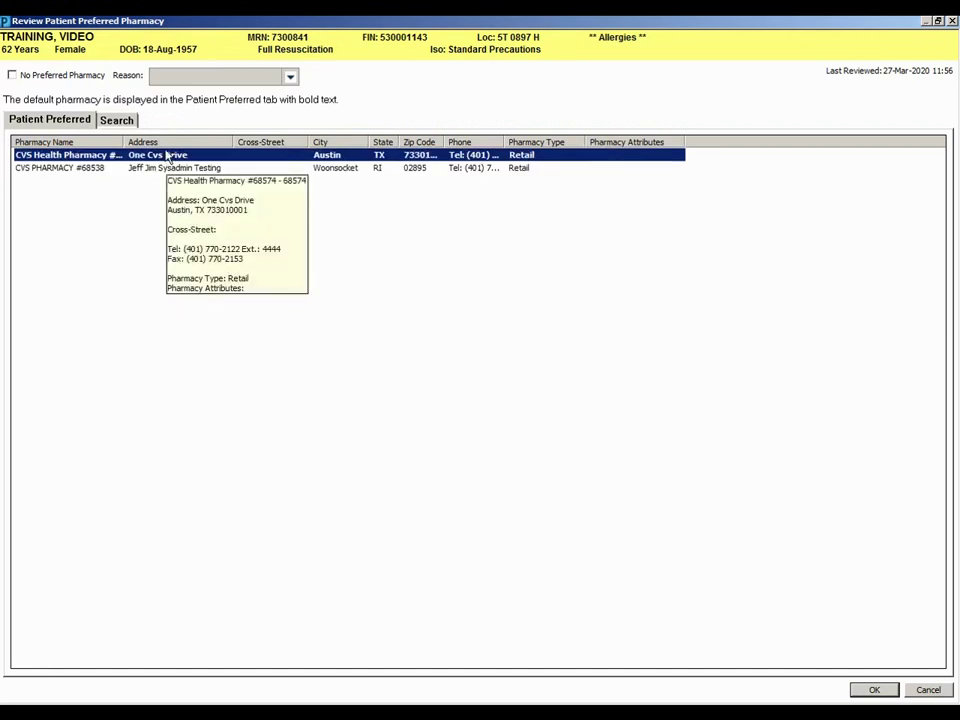
left_click(873, 690)
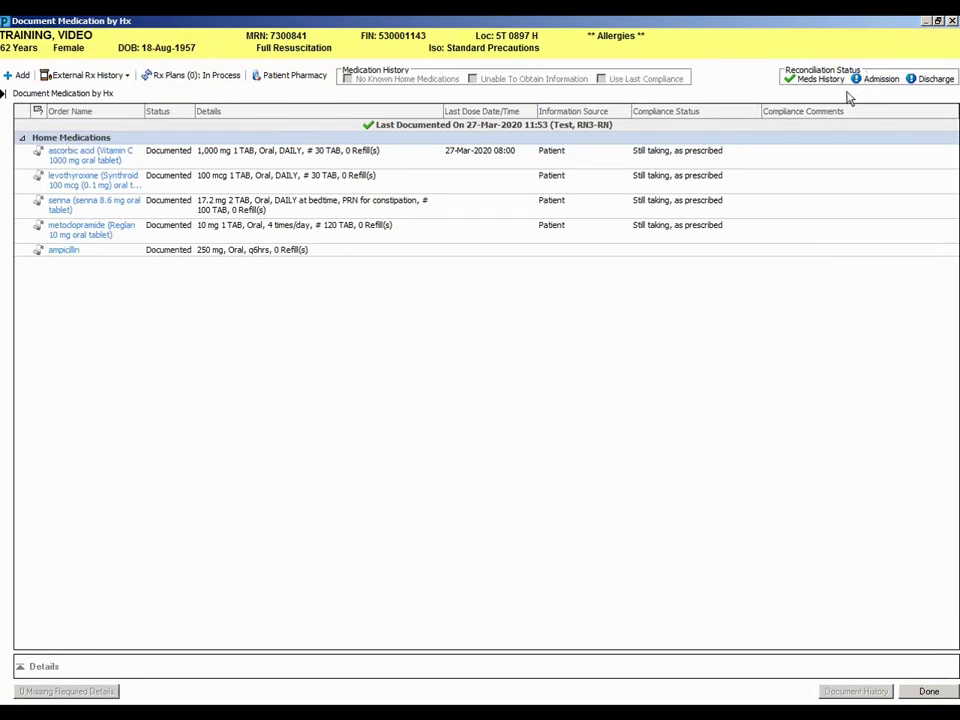
Mark the ampicillin home medication as complete.
mouse_move(818, 90)
mouse_move(927, 90)
right_click(134, 238)
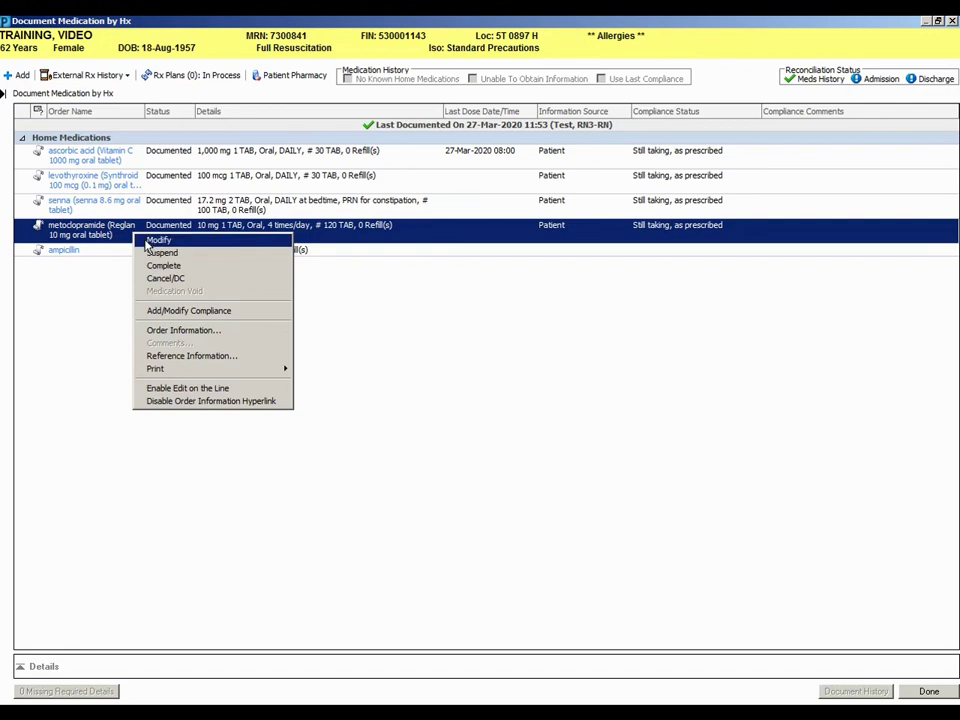
left_click(98, 250)
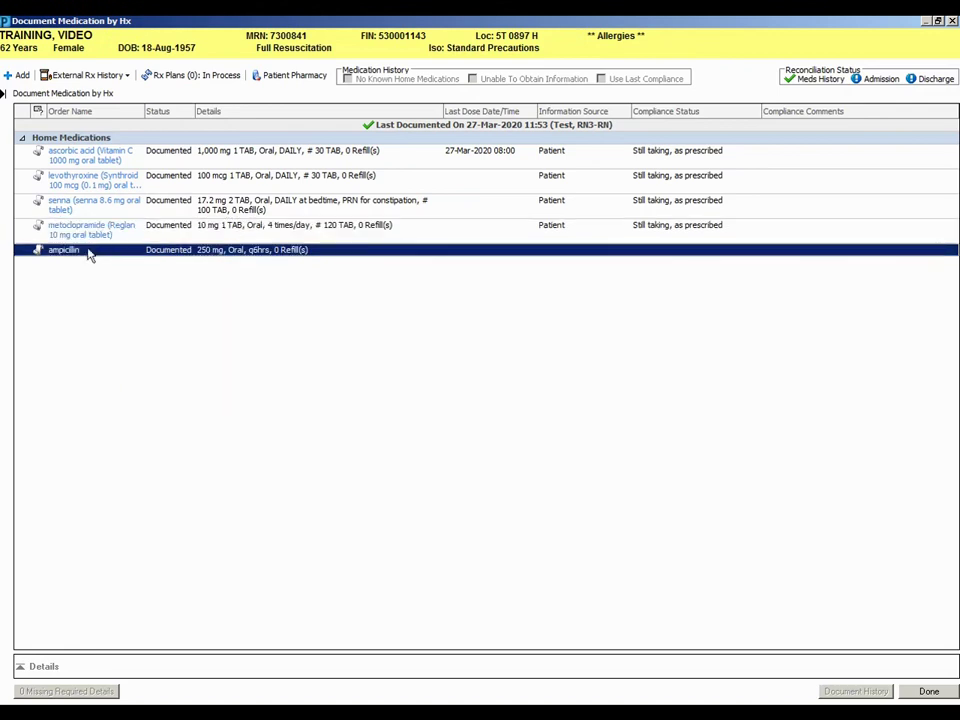
right_click(257, 251)
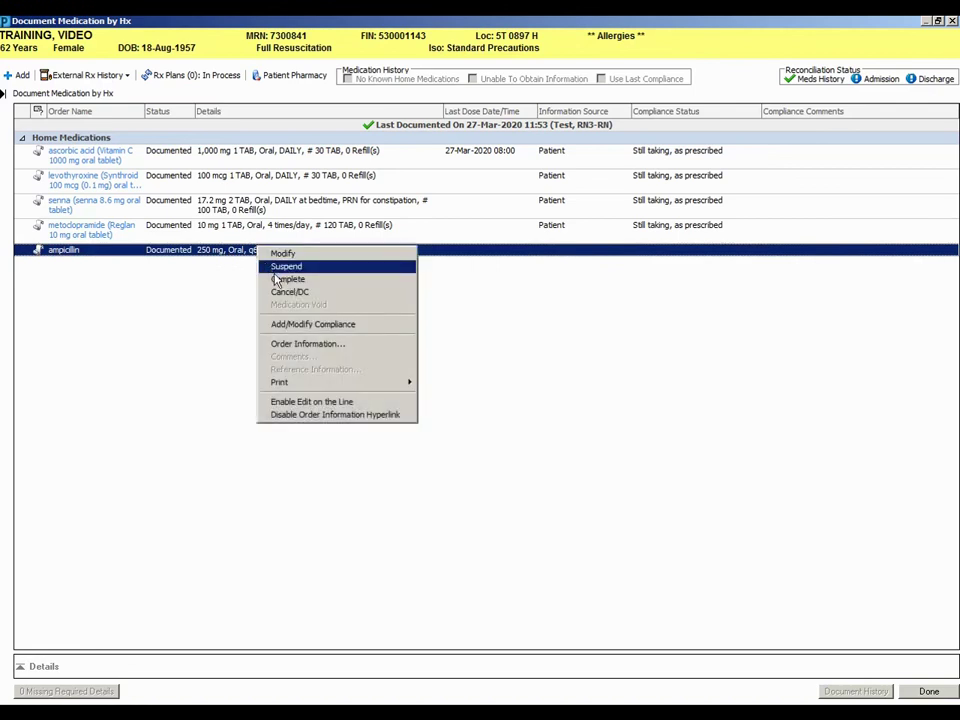
left_click(276, 279)
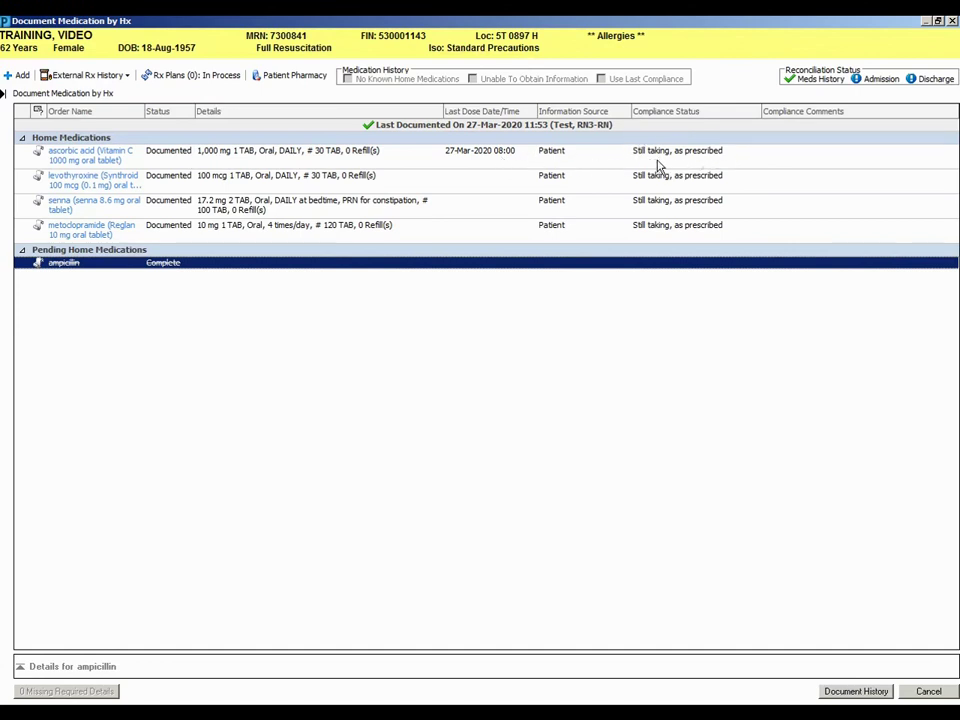
Open levothyroxine for modification, view its compliance information, and document the medication history.
right_click(447, 184)
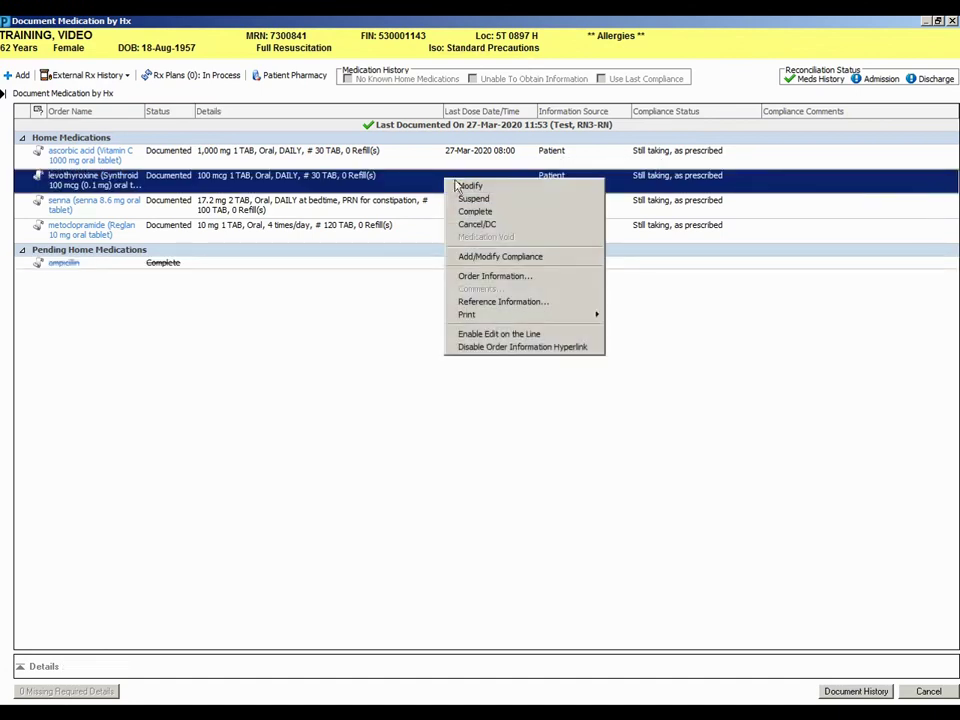
left_click(466, 187)
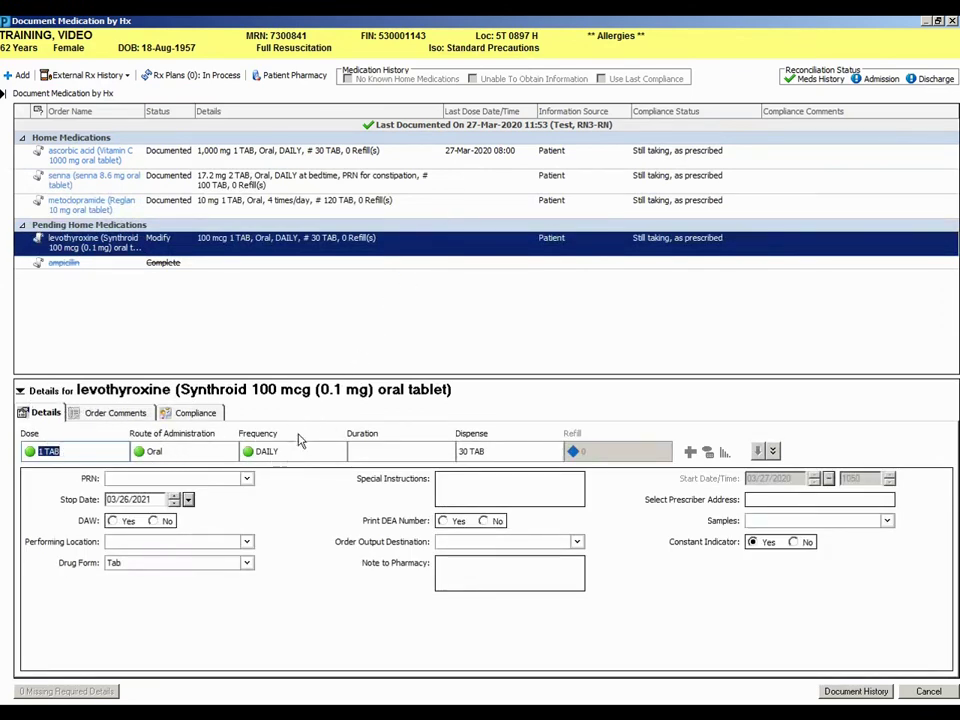
left_click(198, 417)
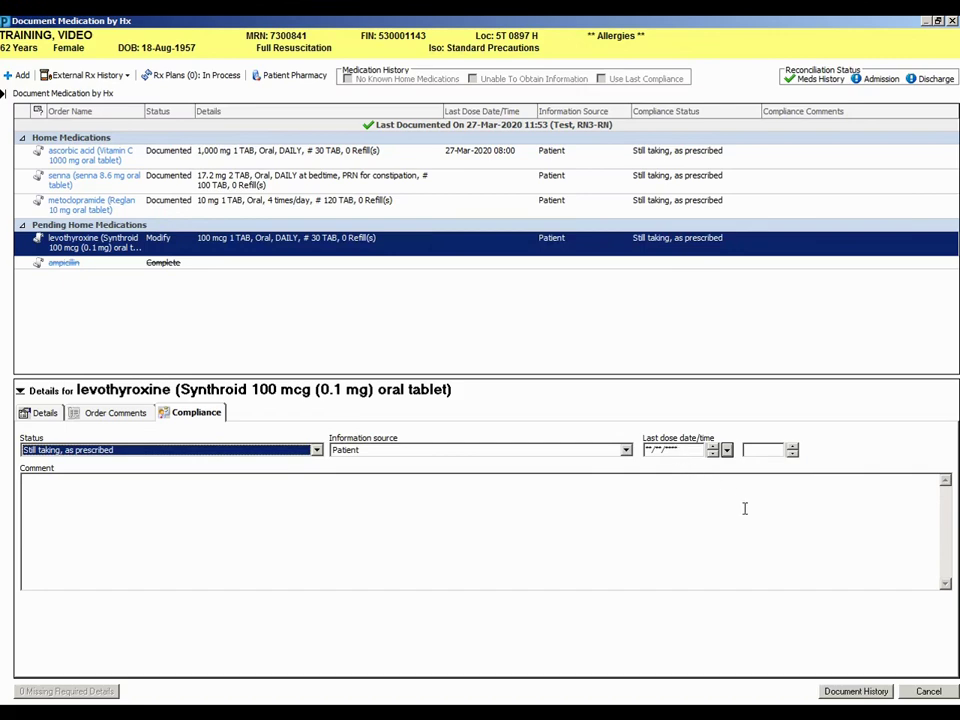
left_click(848, 691)
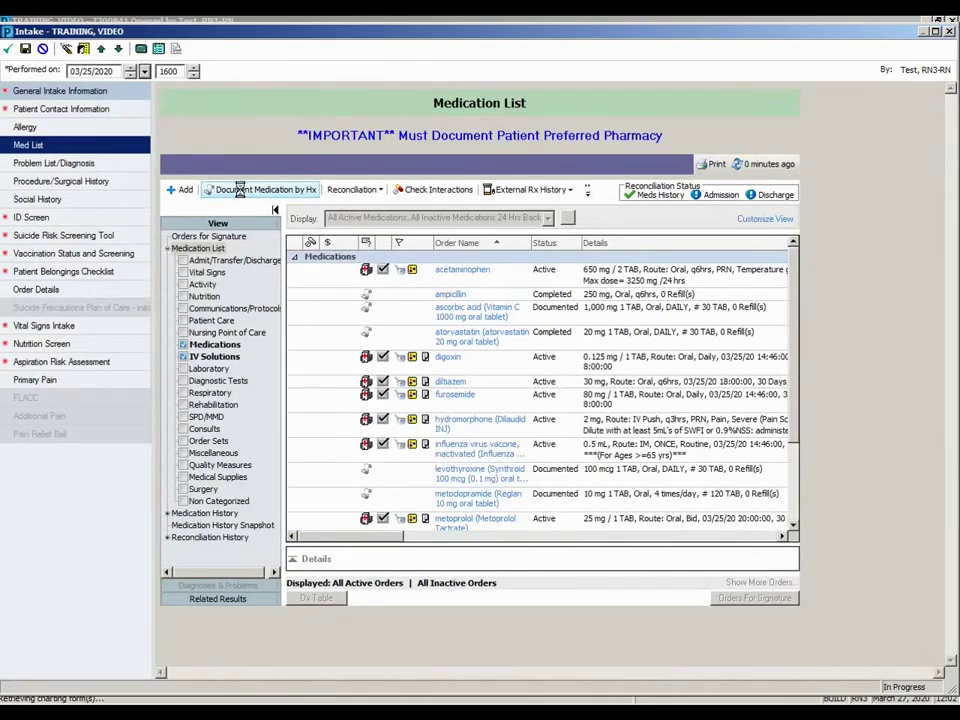
Reopen the medication history and set levothyroxine's compliance last dose to 03/27/2020 at 1203.
left_click(240, 190)
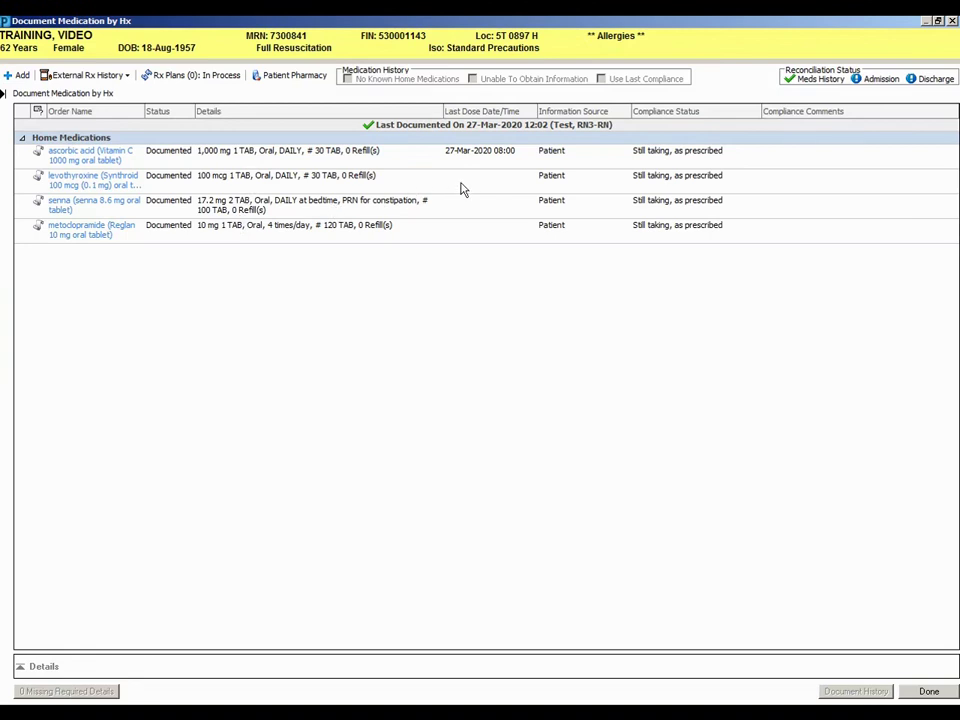
right_click(340, 178)
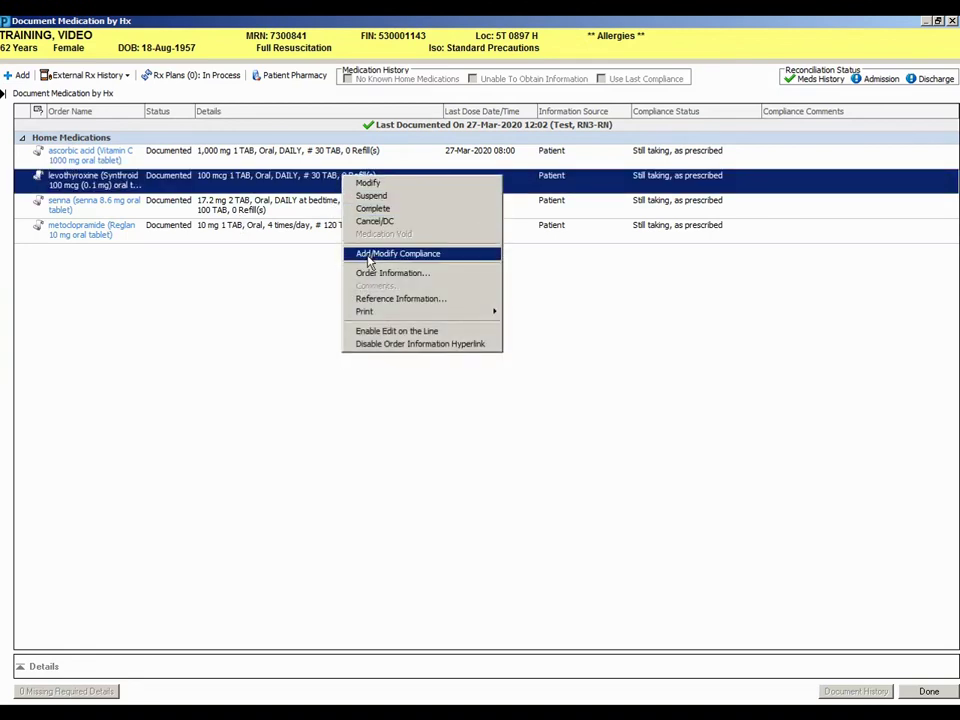
left_click(368, 256)
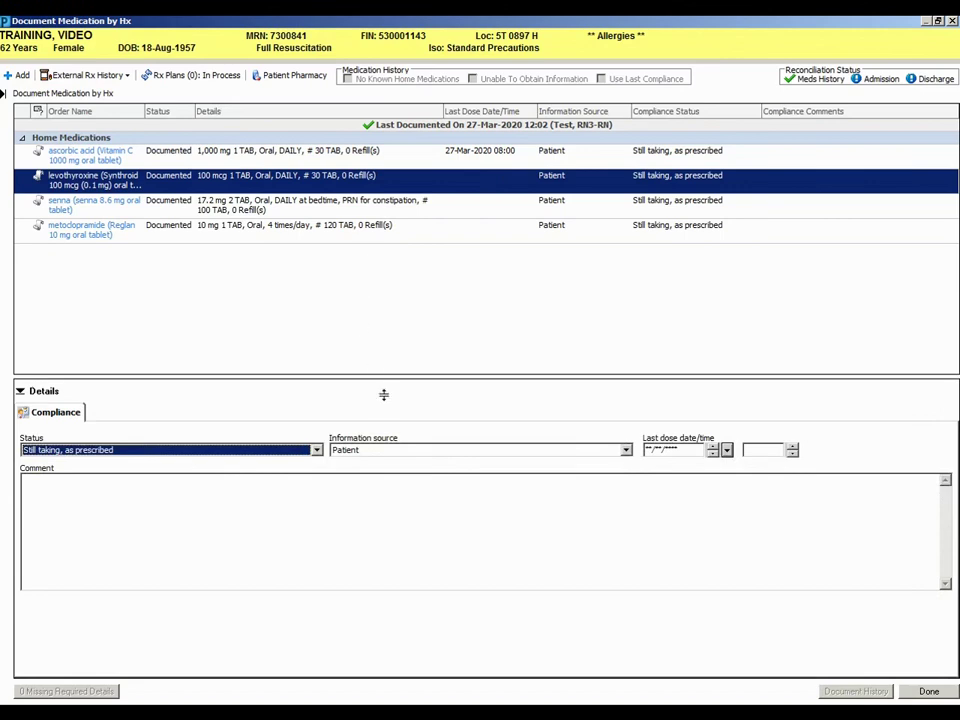
left_click(655, 450)
type("t")
left_click(755, 451)
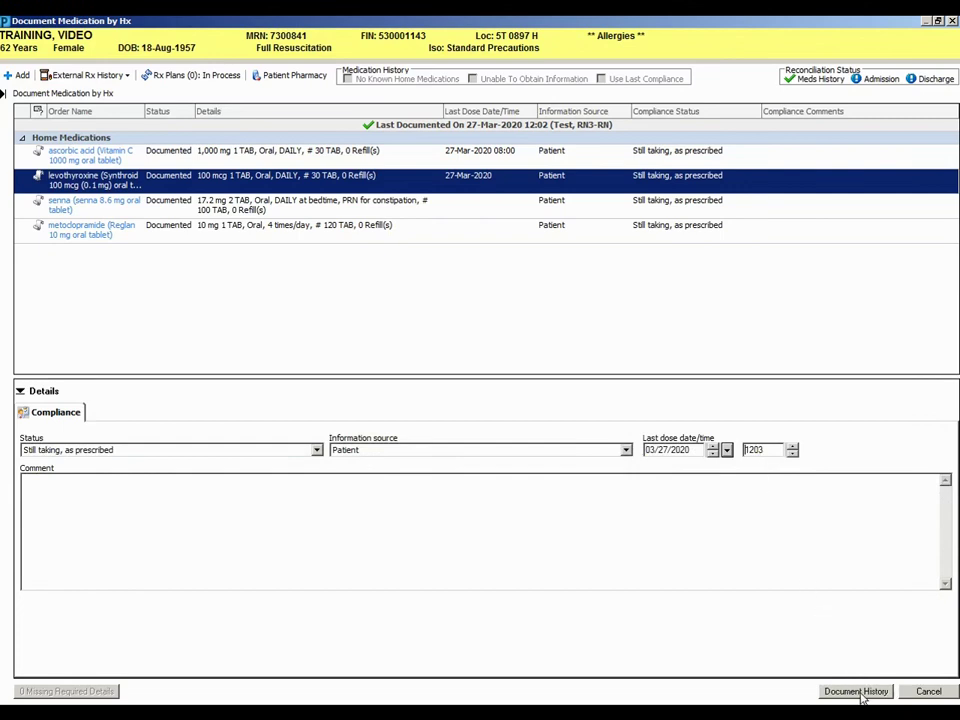
Set the compliance last dose of both senna and metoclopramide together to 03/27/2020 at 1203.
left_click(267, 199)
left_click(270, 227, "shift")
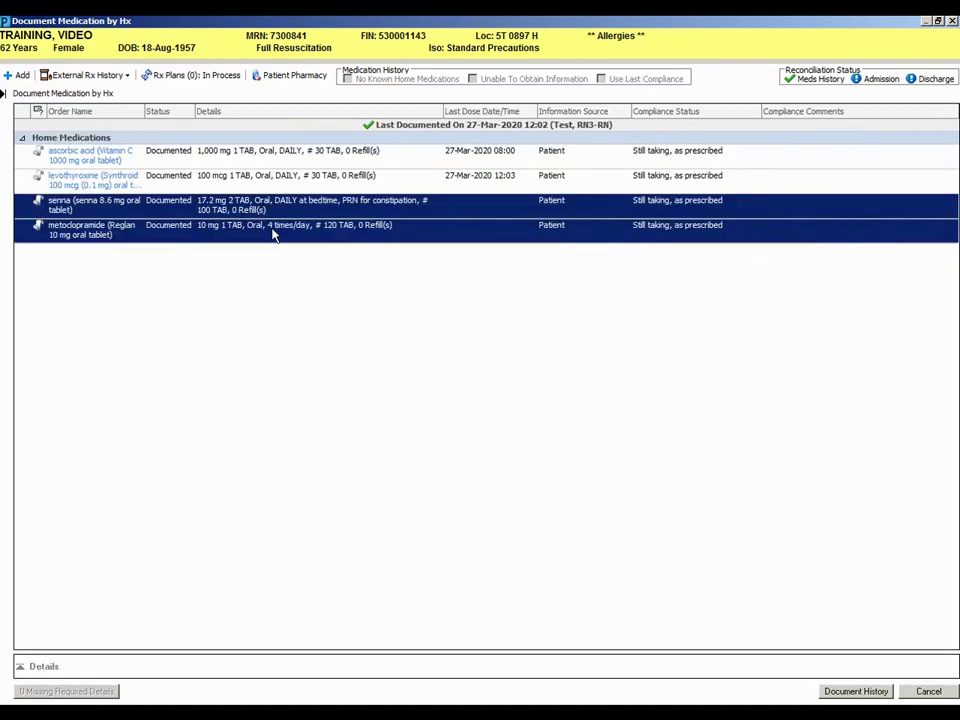
right_click(272, 234)
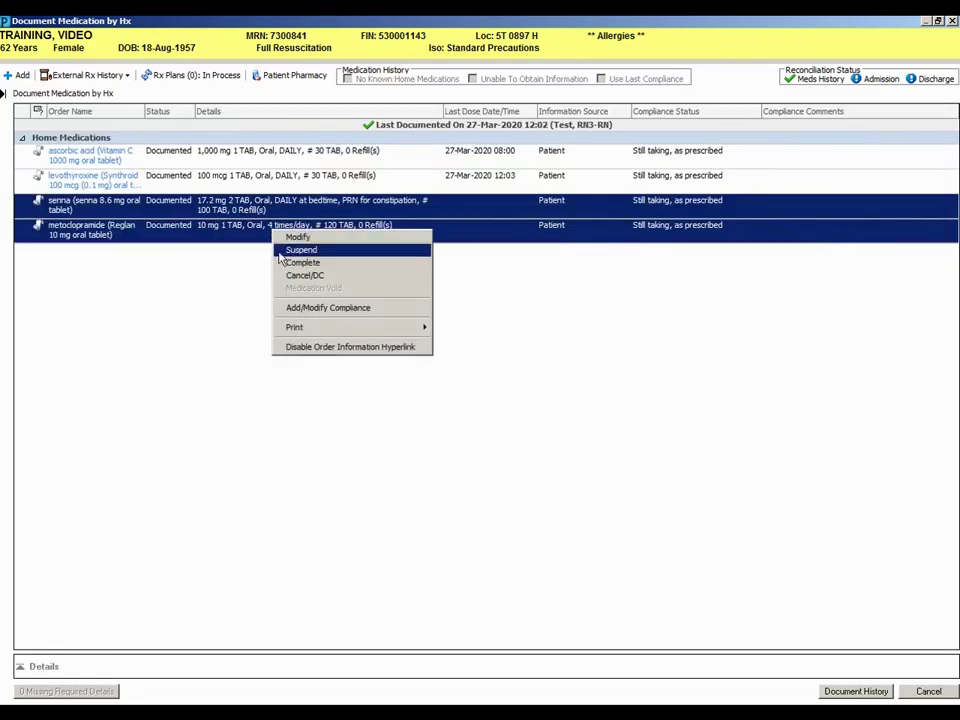
left_click(290, 309)
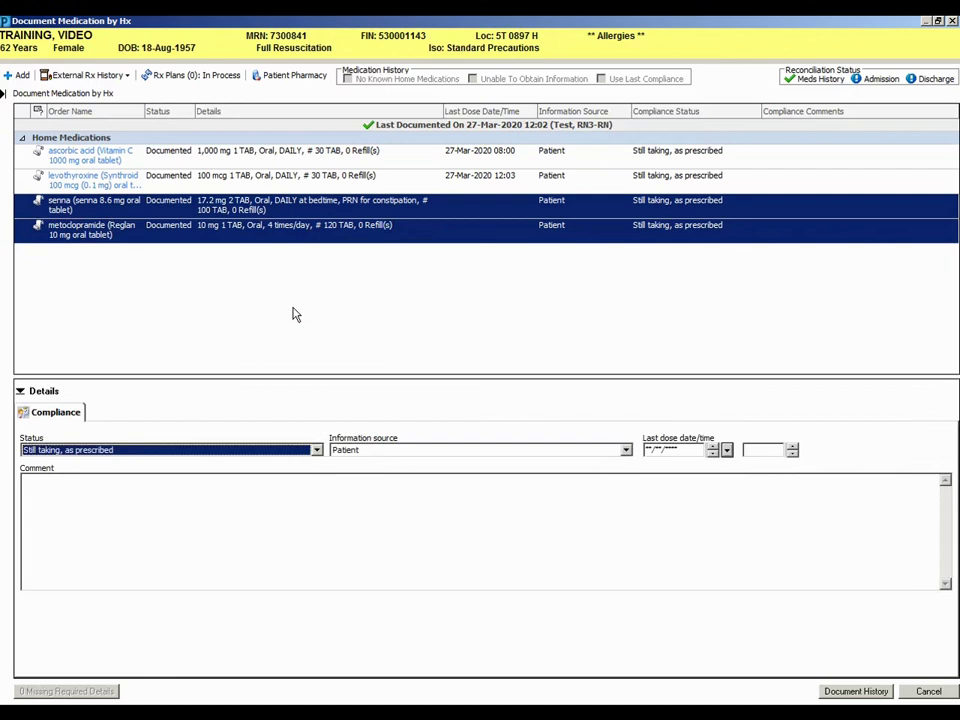
left_click(659, 450)
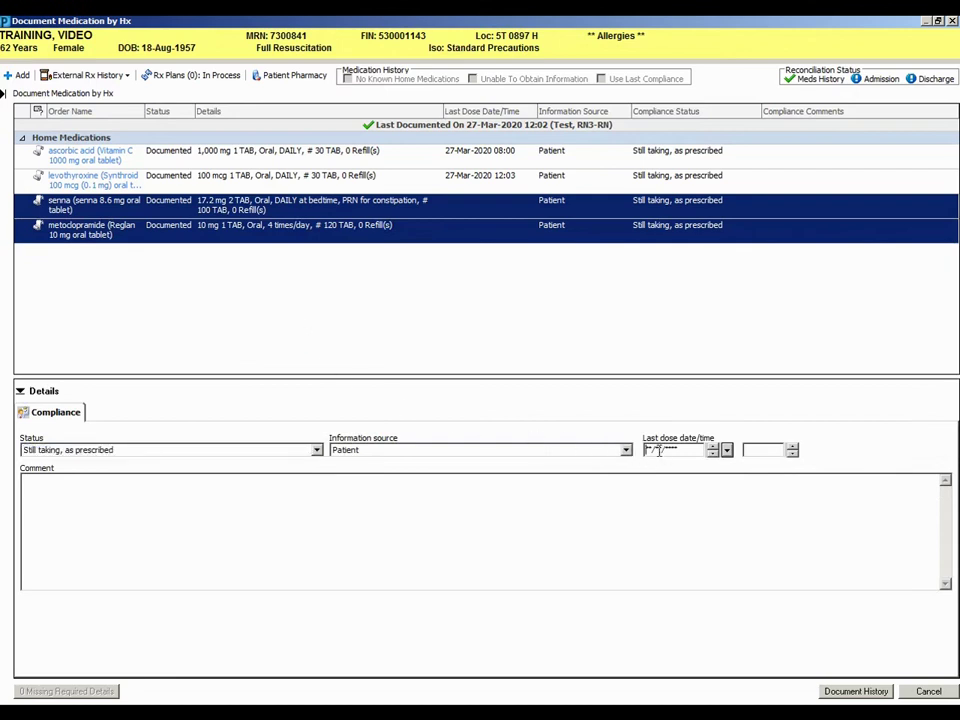
key("t")
left_click(758, 450)
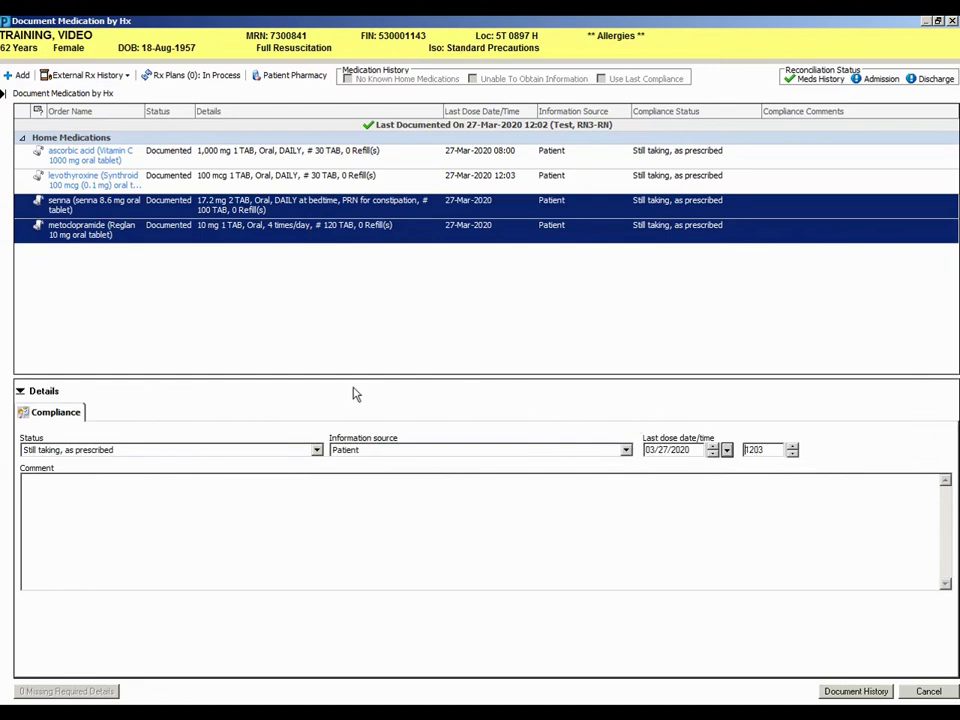
left_click(21, 391)
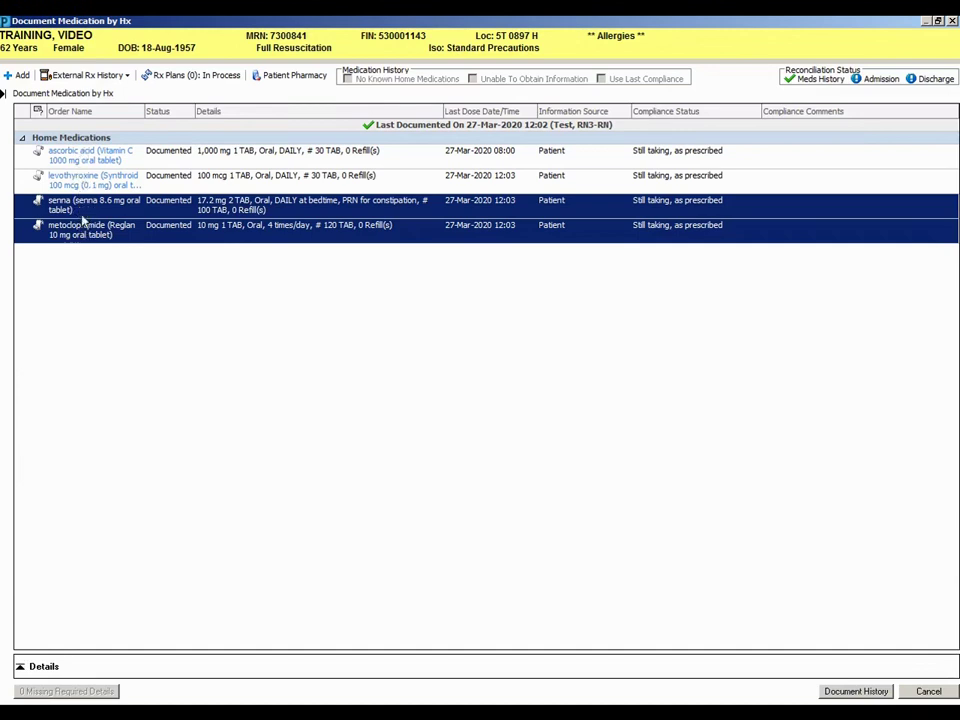
Add atorvastatin 20 mg oral tablet from the A-C common home medications with the order sentence 1 TAB, Oral, DAILY, # 30 TAB.
left_click(21, 76)
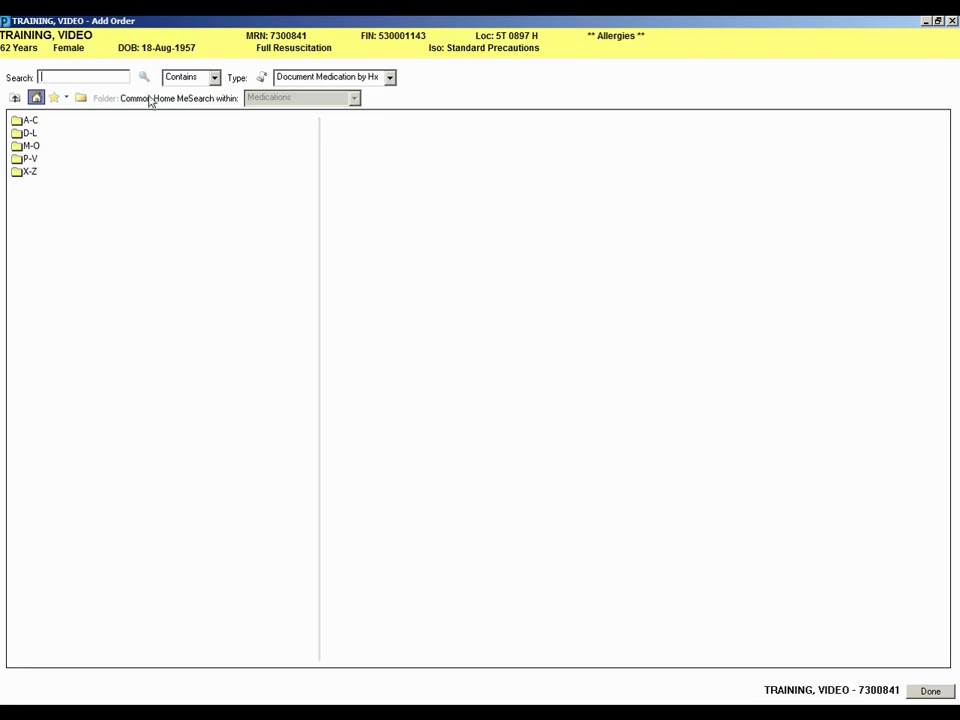
double_click(28, 121)
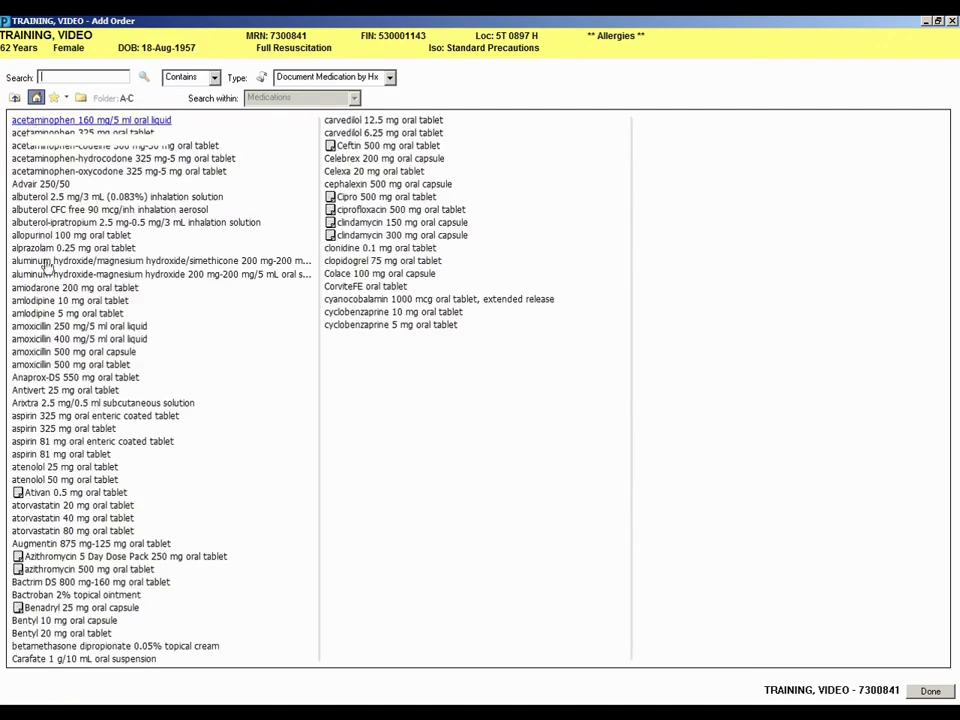
left_click(73, 506)
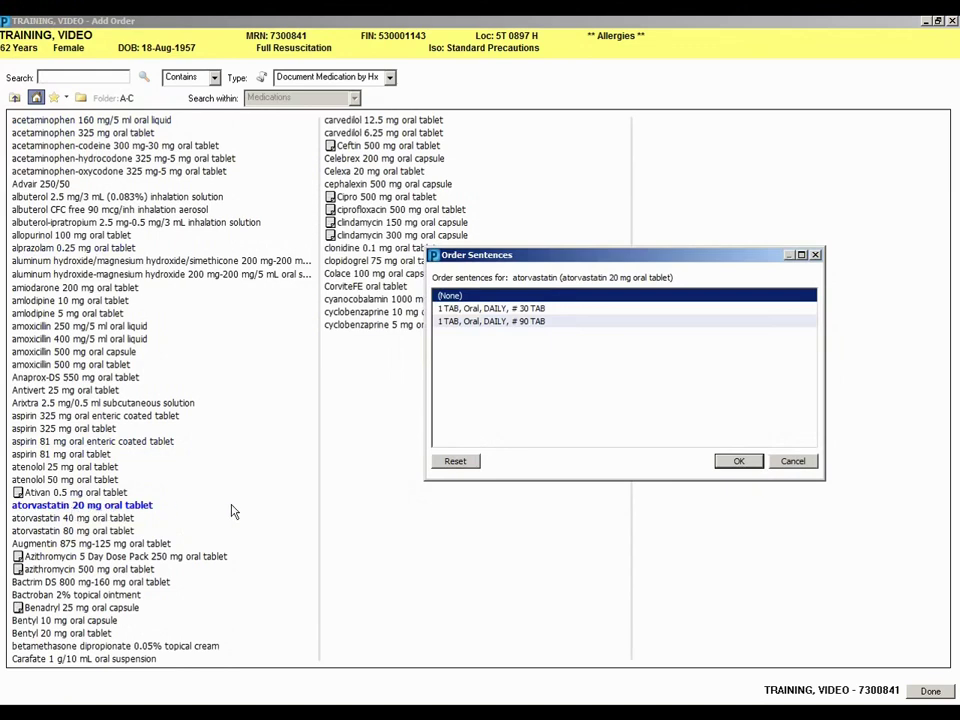
left_click(470, 309)
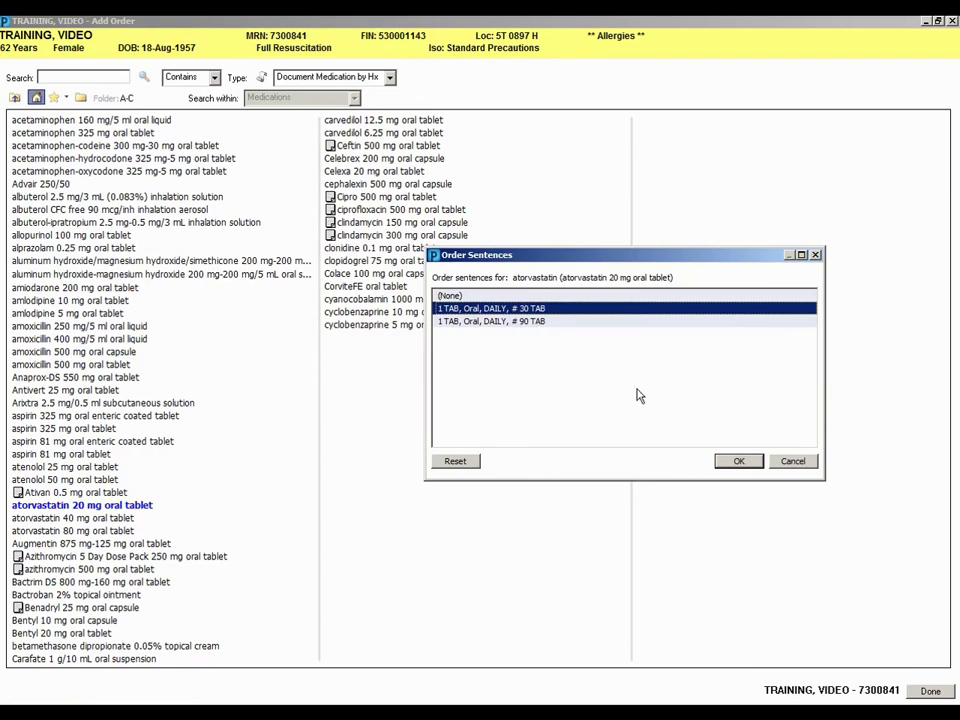
left_click(738, 461)
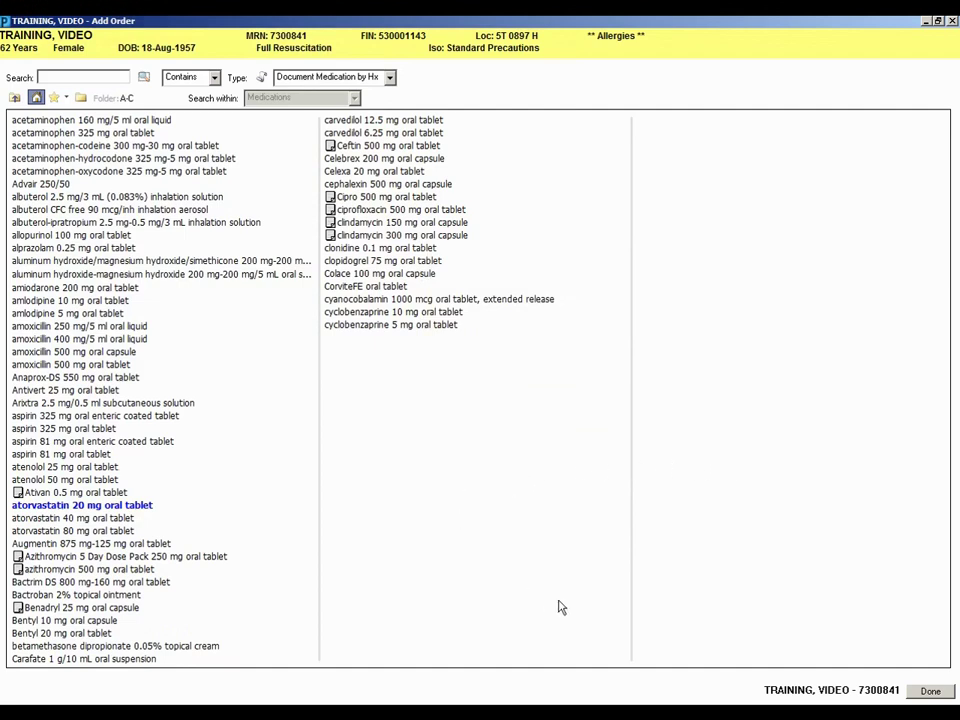
left_click(925, 690)
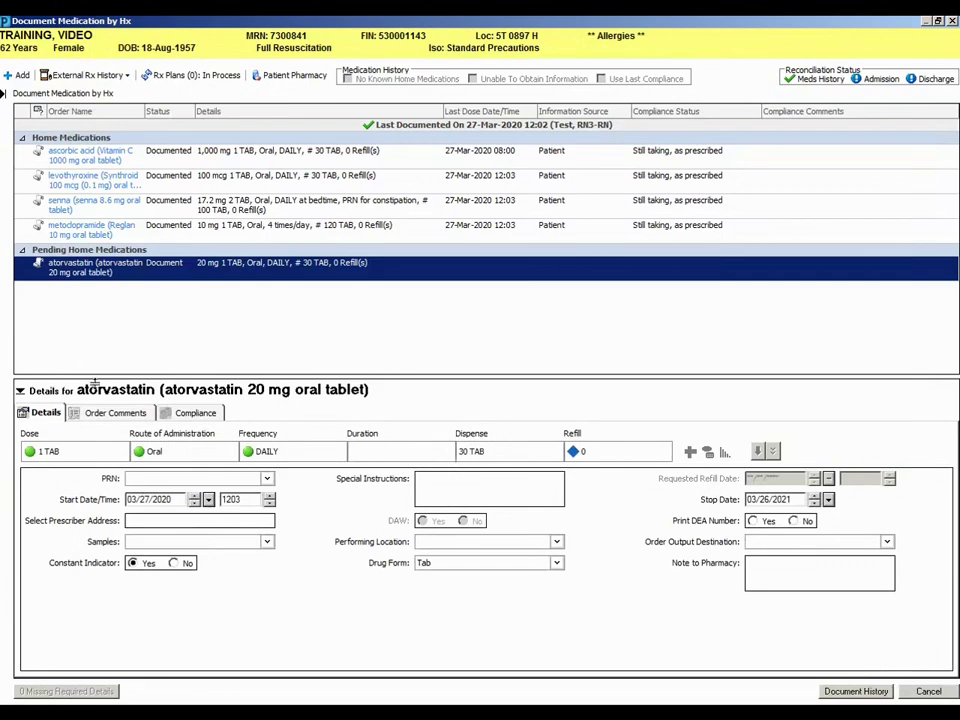
Set atorvastatin's compliance last dose to 03/27/2020 at 1204 and document the medication history.
left_click(190, 416)
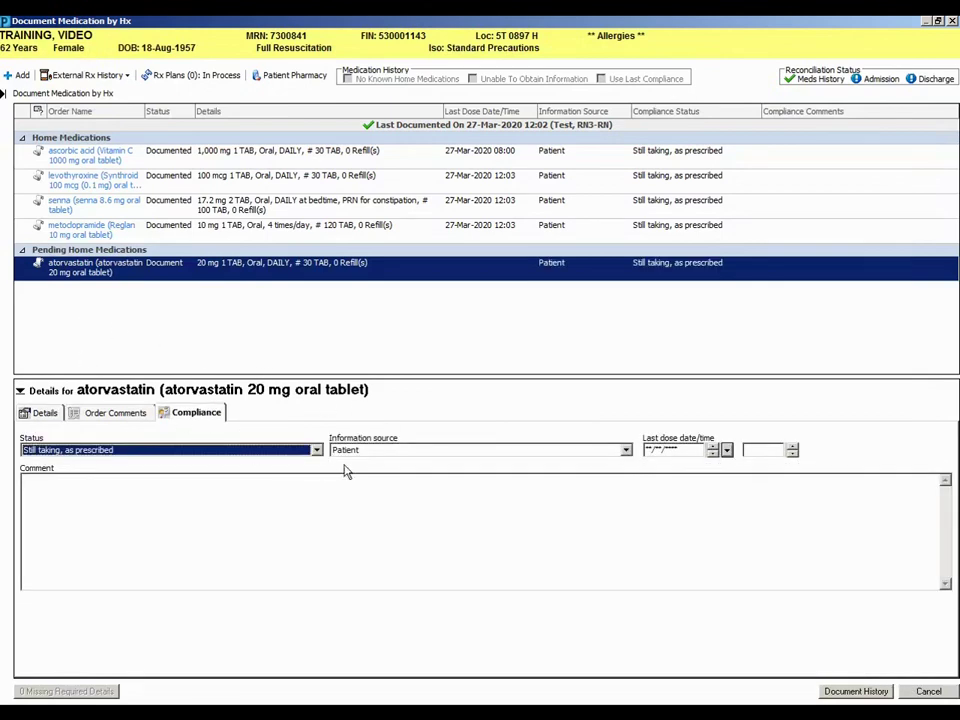
left_click(678, 452)
key("t")
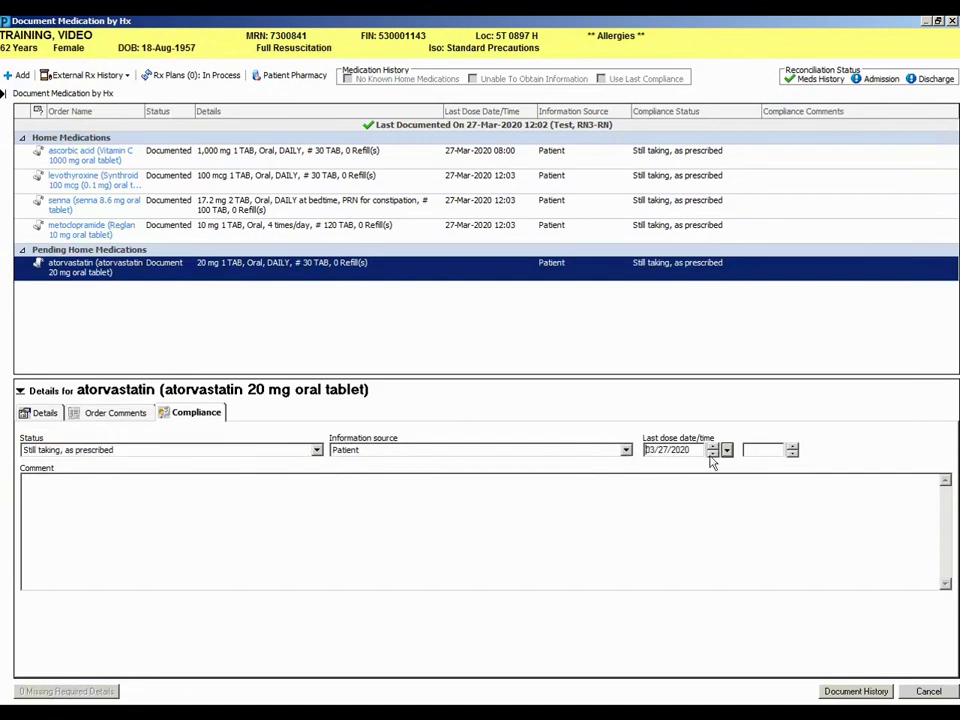
left_click(764, 452)
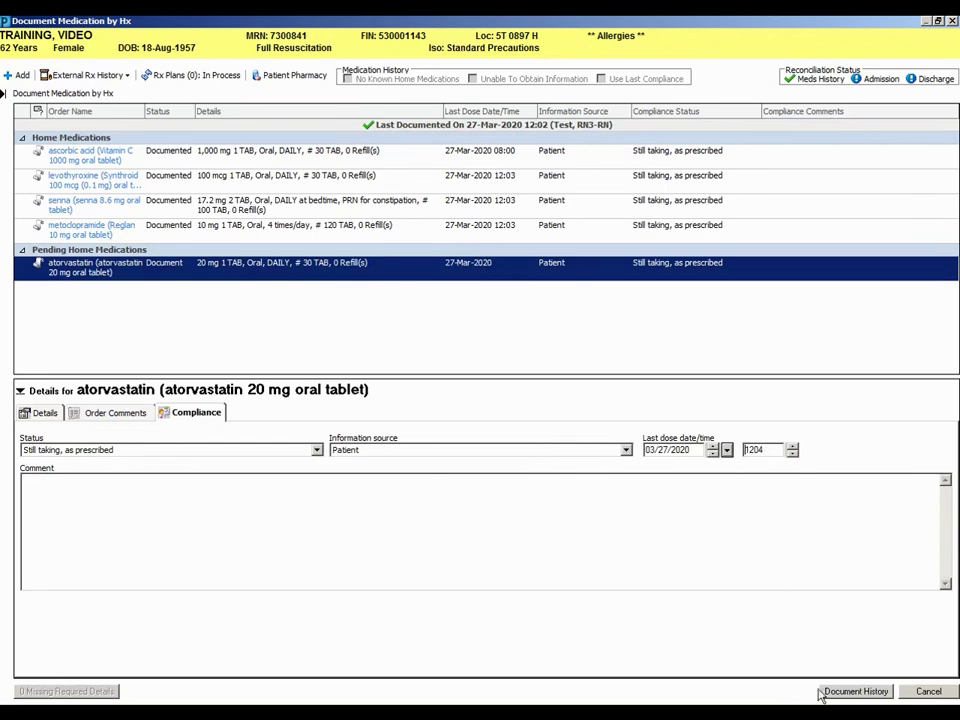
left_click(860, 691)
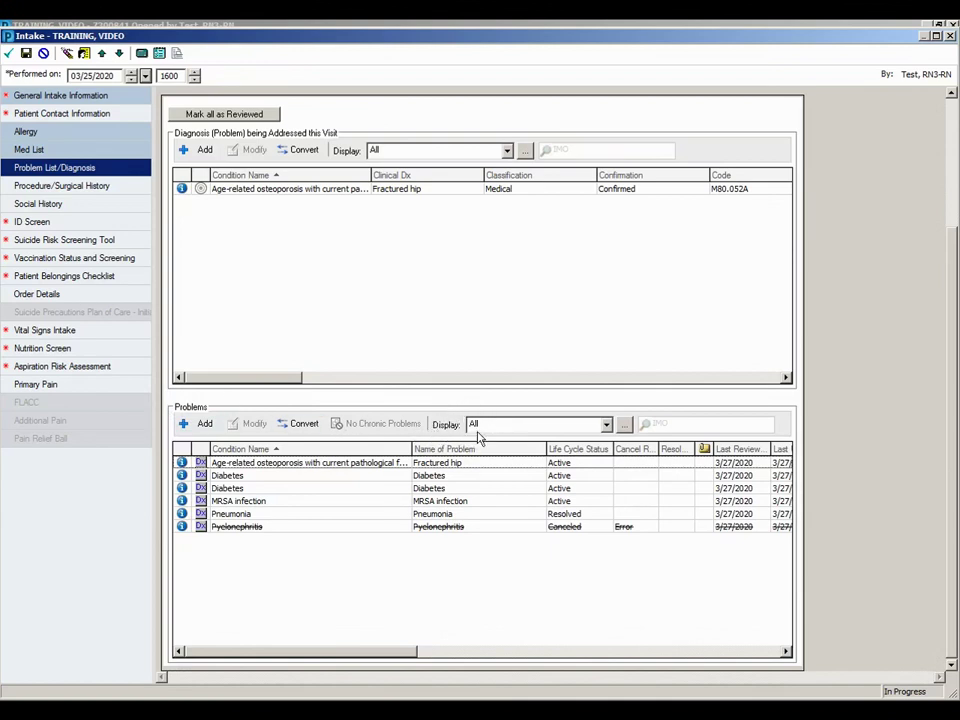
Display all entries in the Problems list and examine its columns, including the last-updated details.
left_click(606, 424)
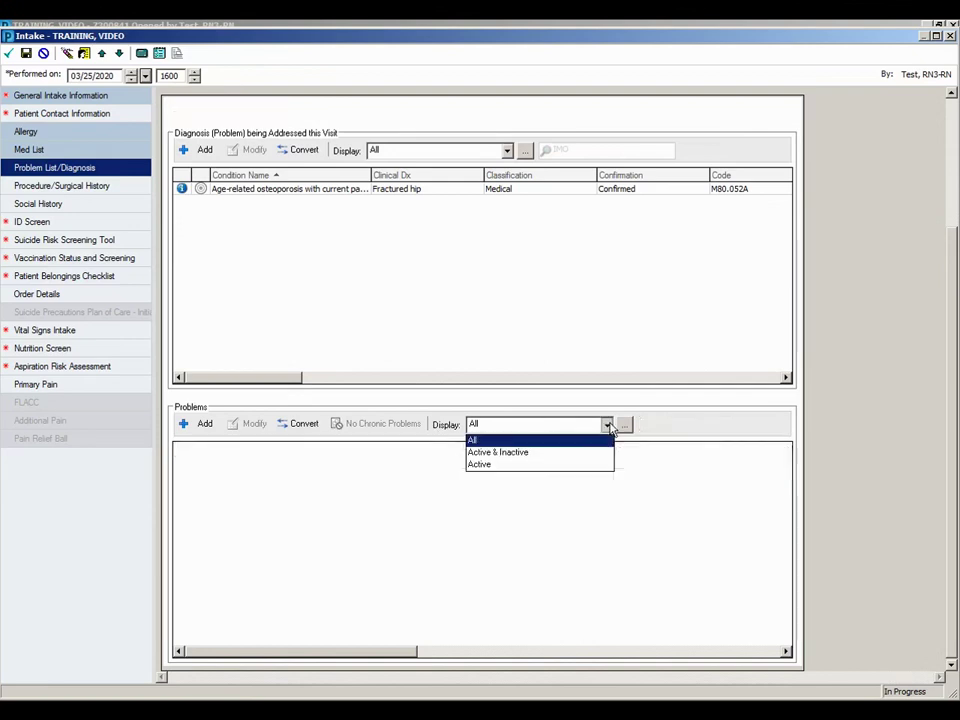
left_click(479, 441)
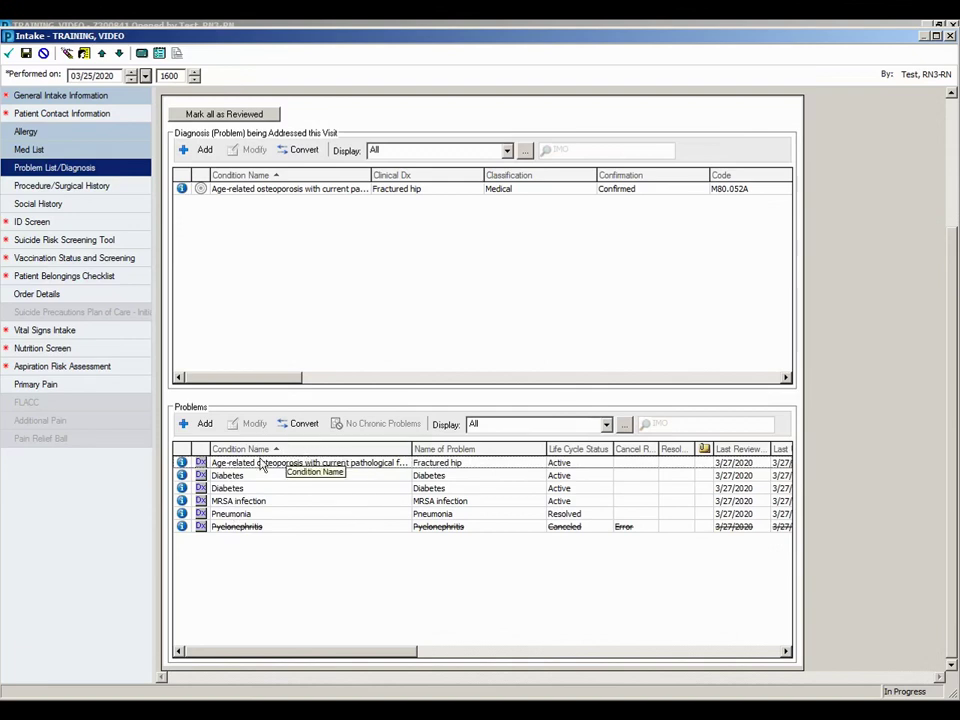
left_click_drag(381, 652, 620, 656)
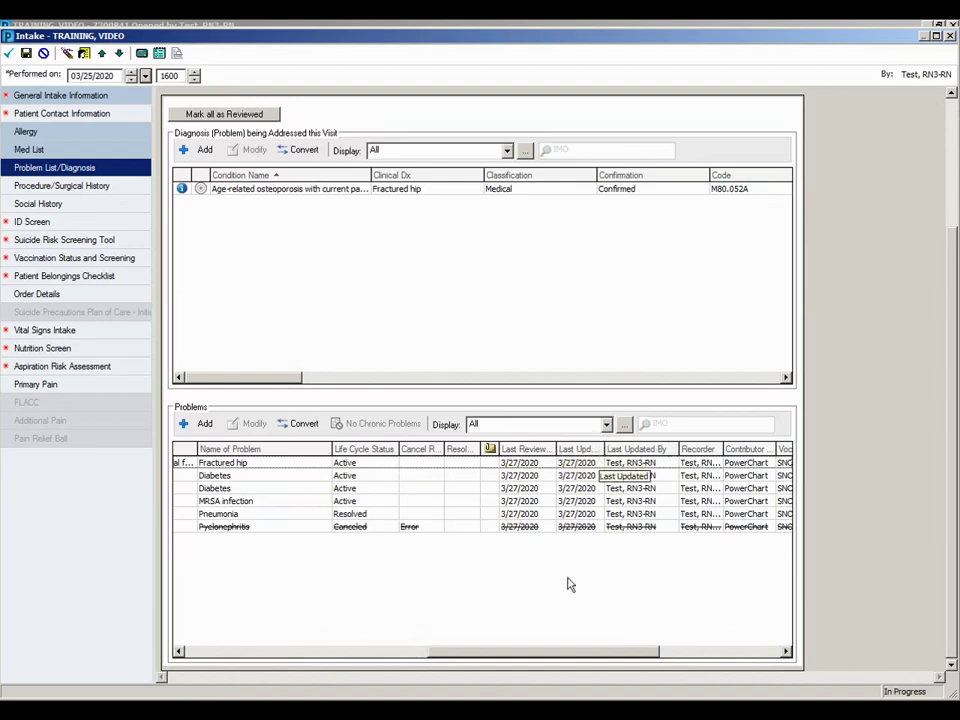
left_click_drag(541, 655, 281, 654)
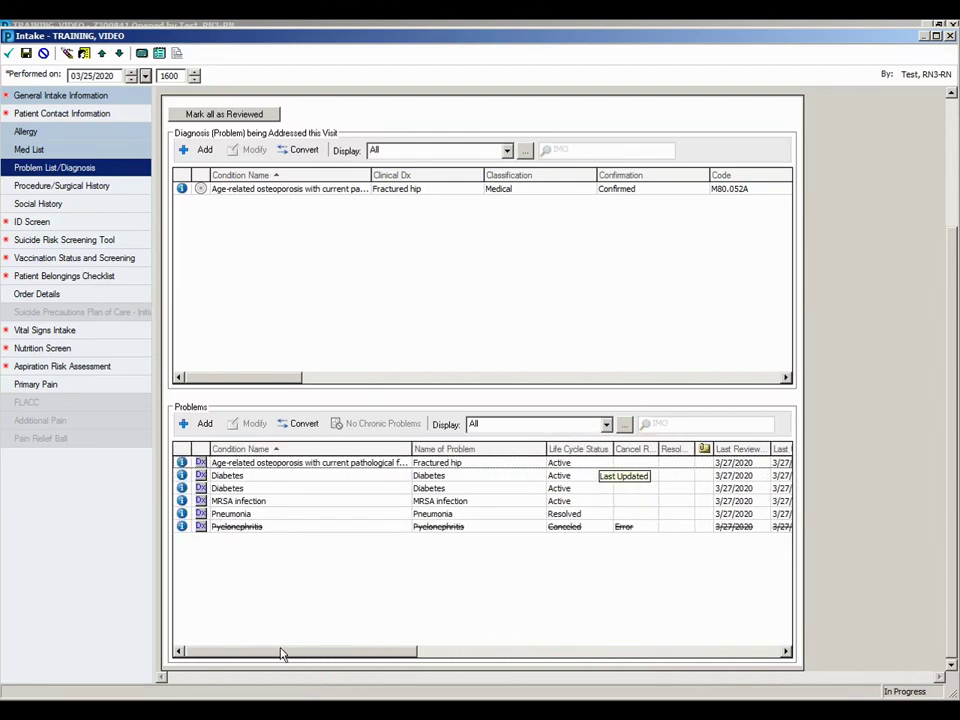
Try moving Life Cycle Status to the first column of the Problems list, and return it to its place after Name of Problem.
right_click(345, 449)
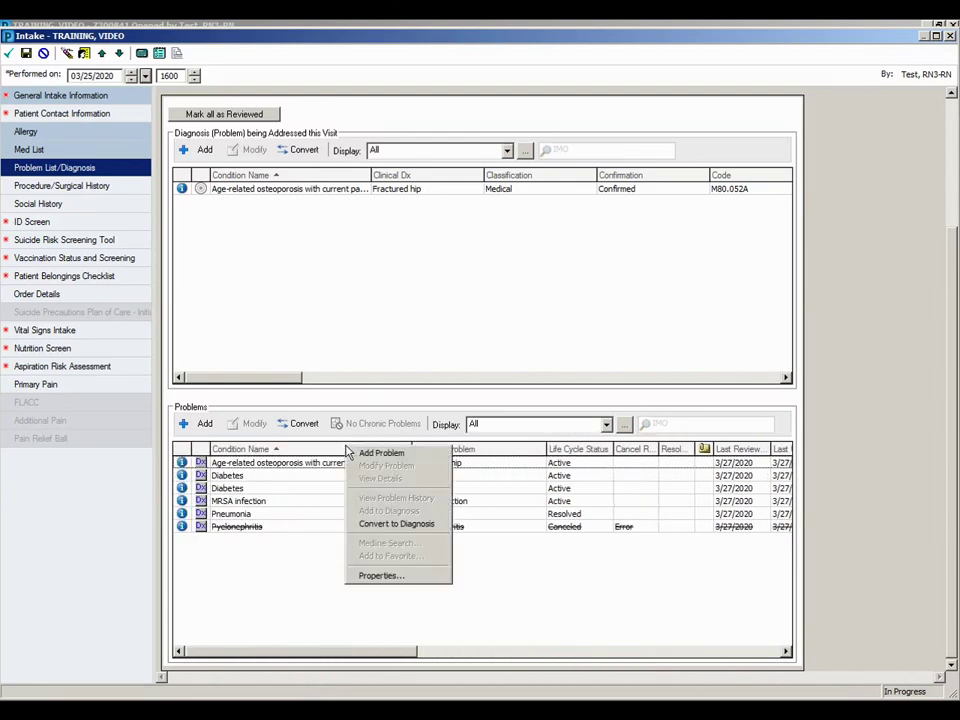
left_click(370, 577)
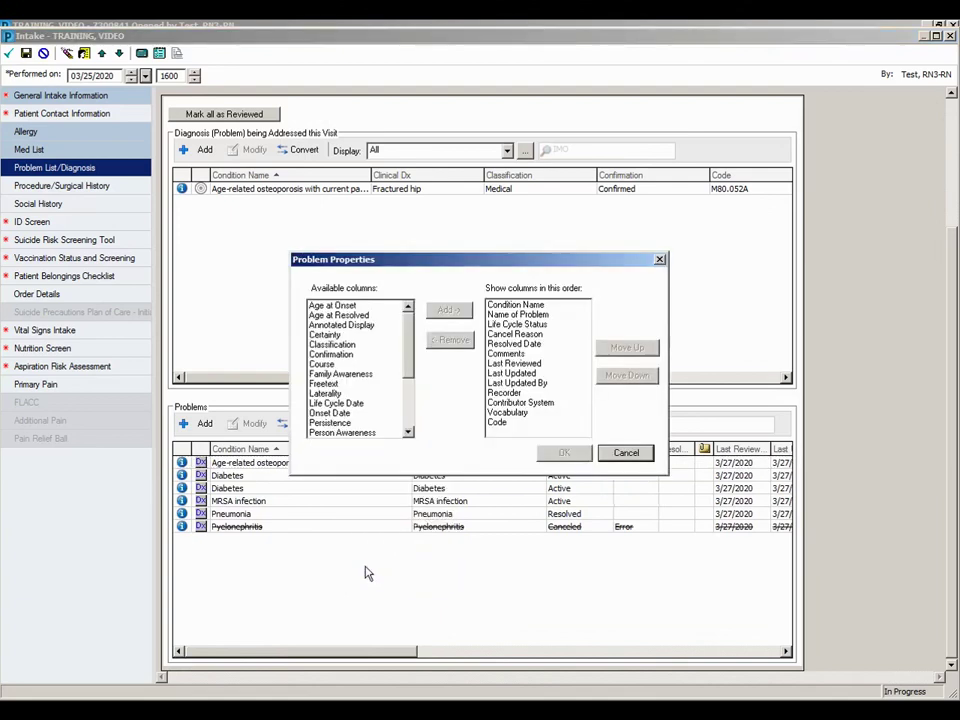
left_click(330, 355)
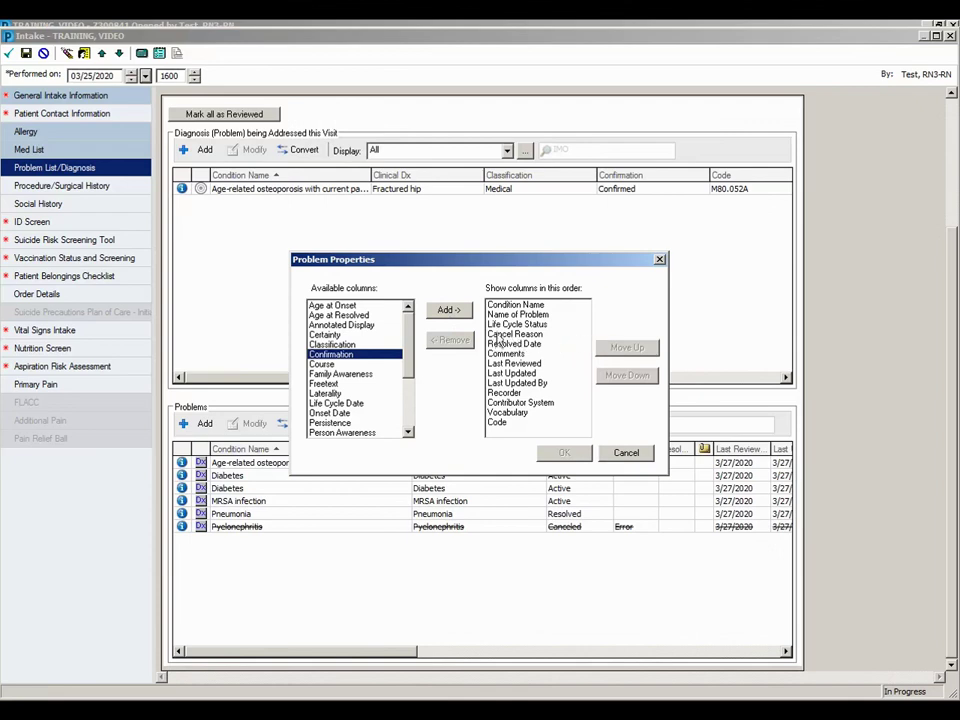
left_click(515, 324)
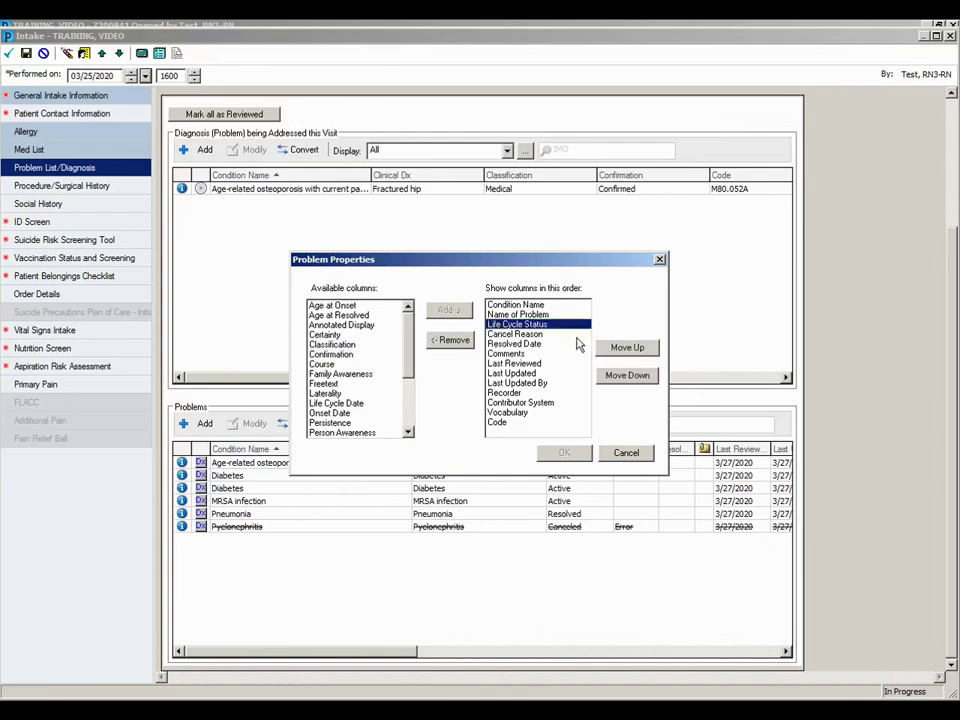
left_click(622, 349)
left_click(624, 349)
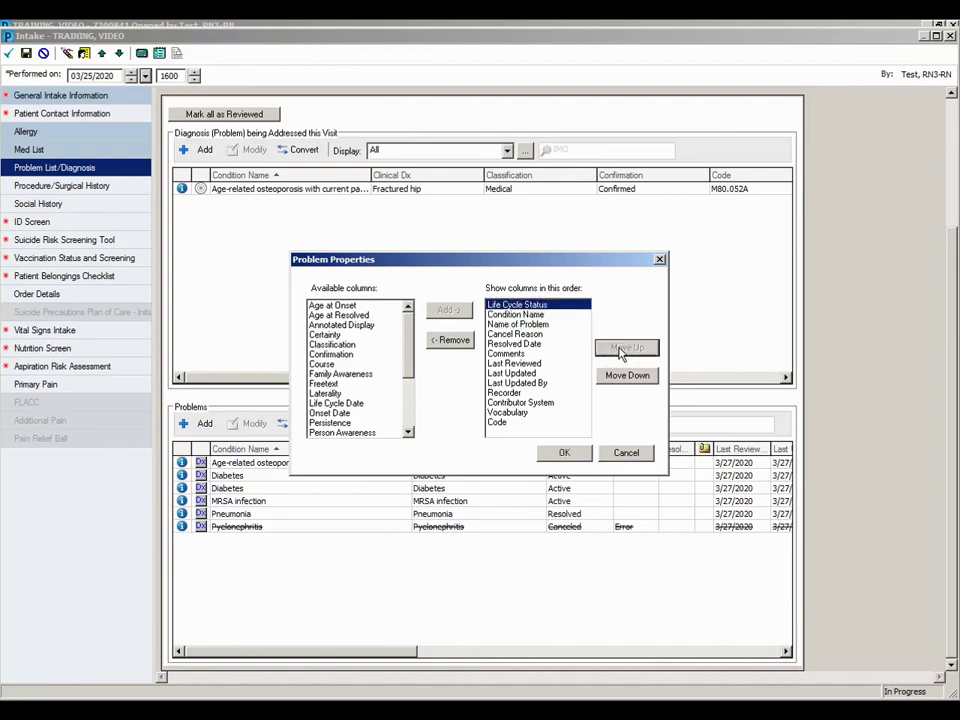
left_click(624, 380)
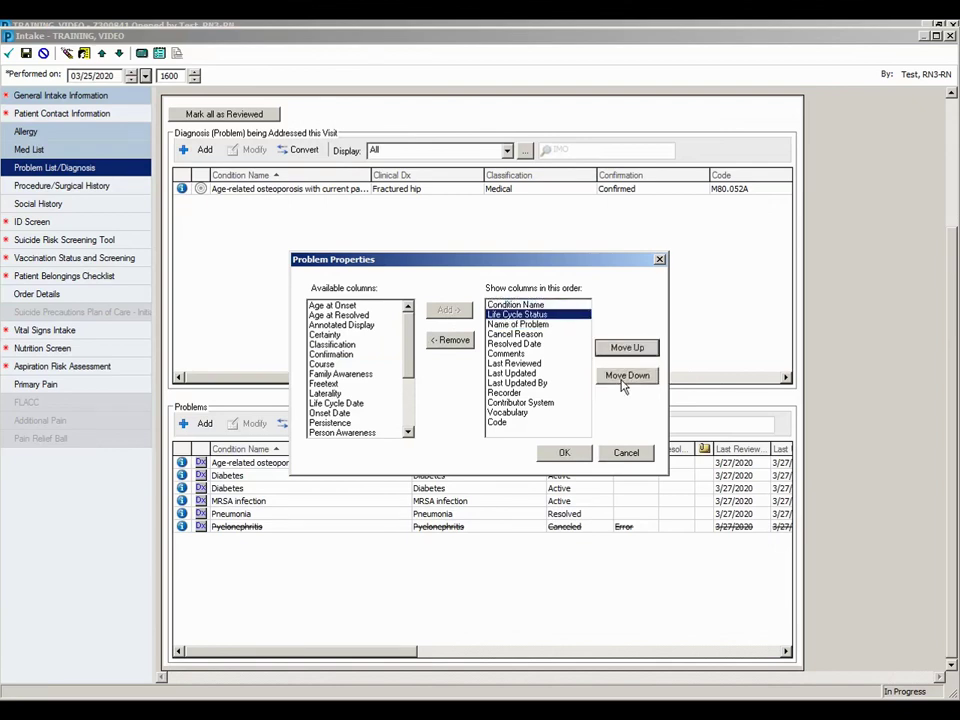
left_click(622, 380)
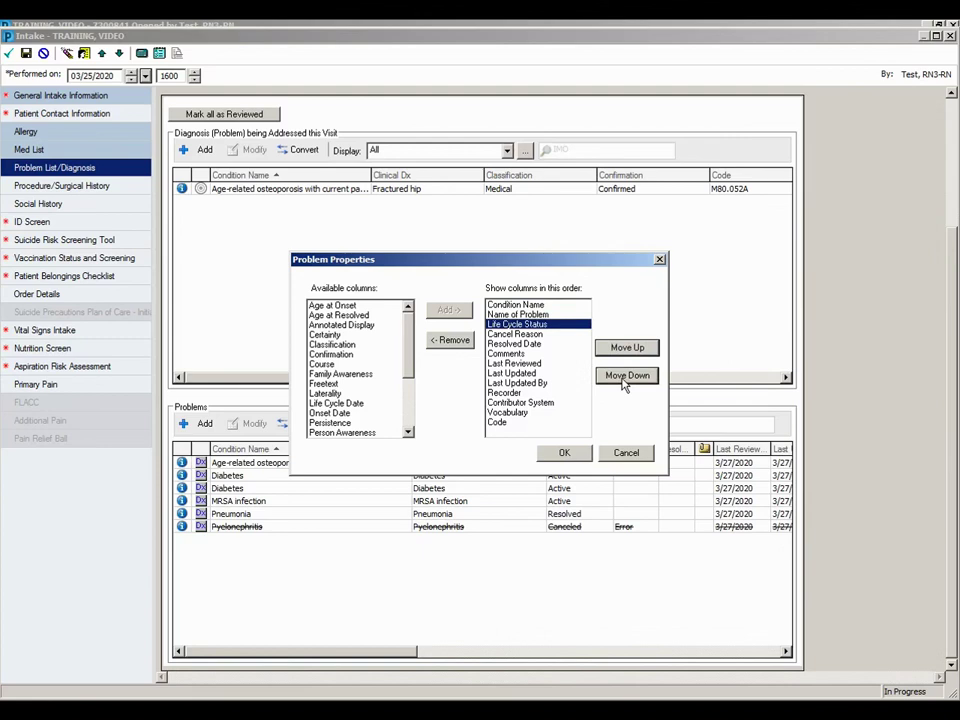
left_click(549, 327)
left_click(549, 316)
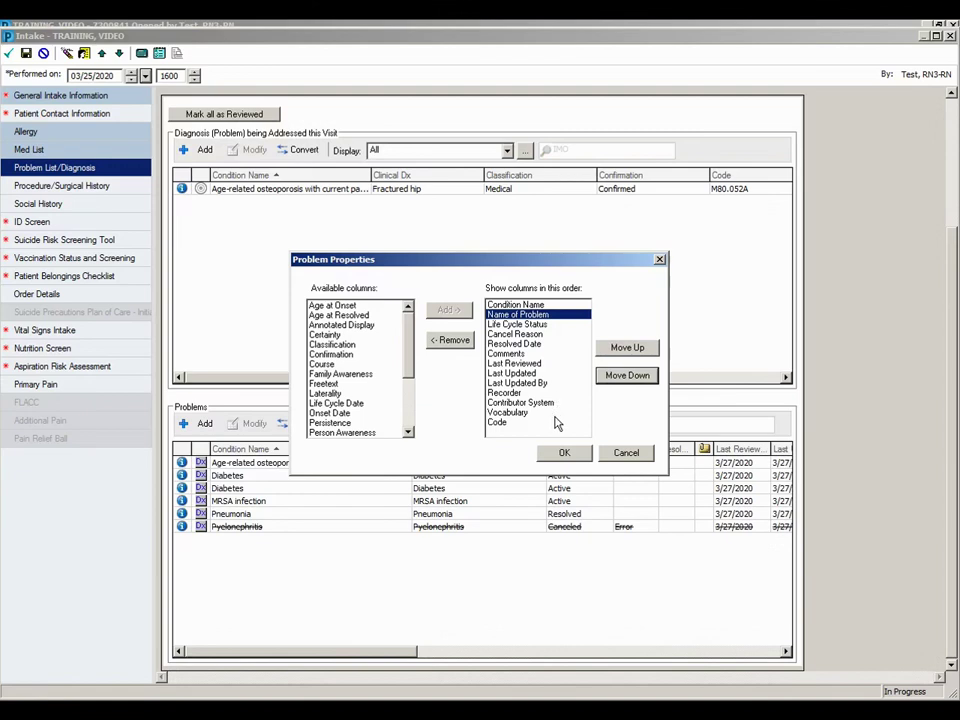
left_click(562, 453)
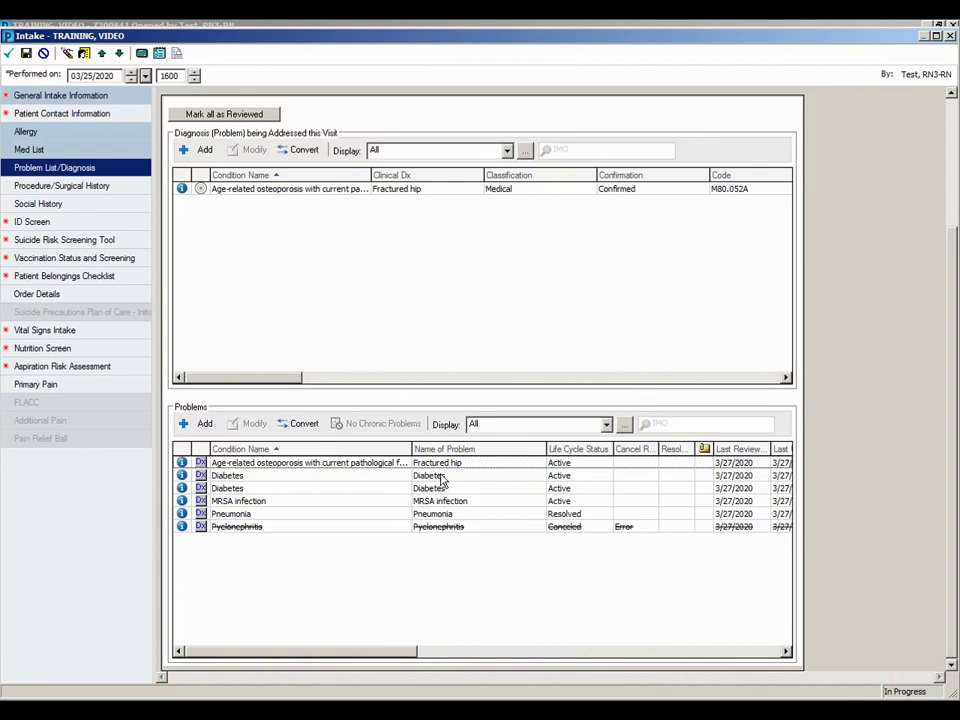
Modify the second Diabetes entry in the Problems list, setting its status to Canceled with the cancel reason Error.
right_click(519, 490)
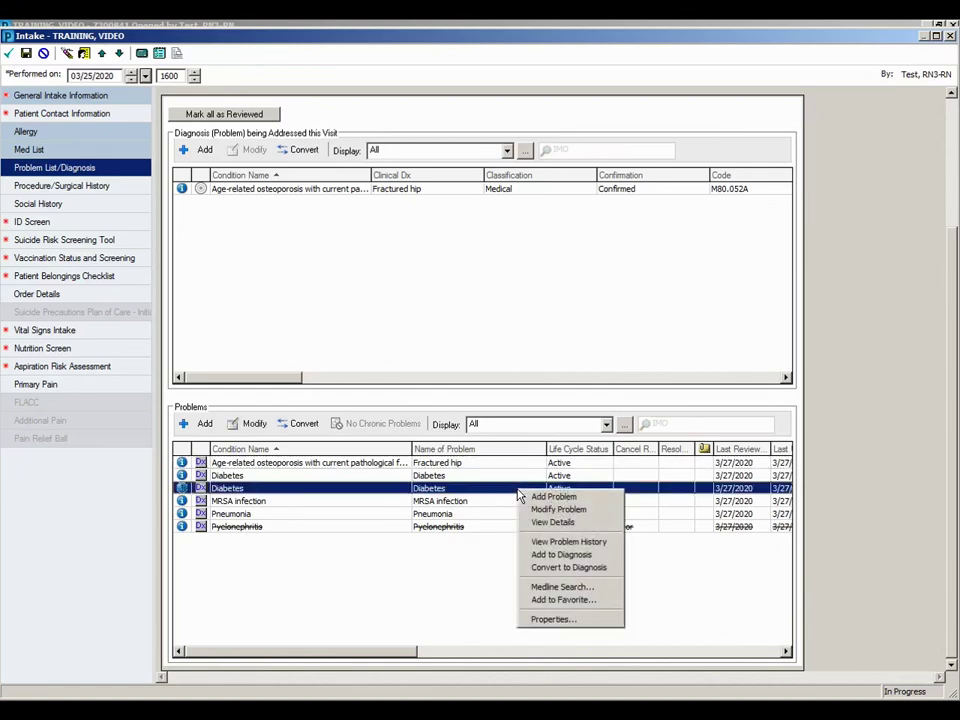
left_click(545, 509)
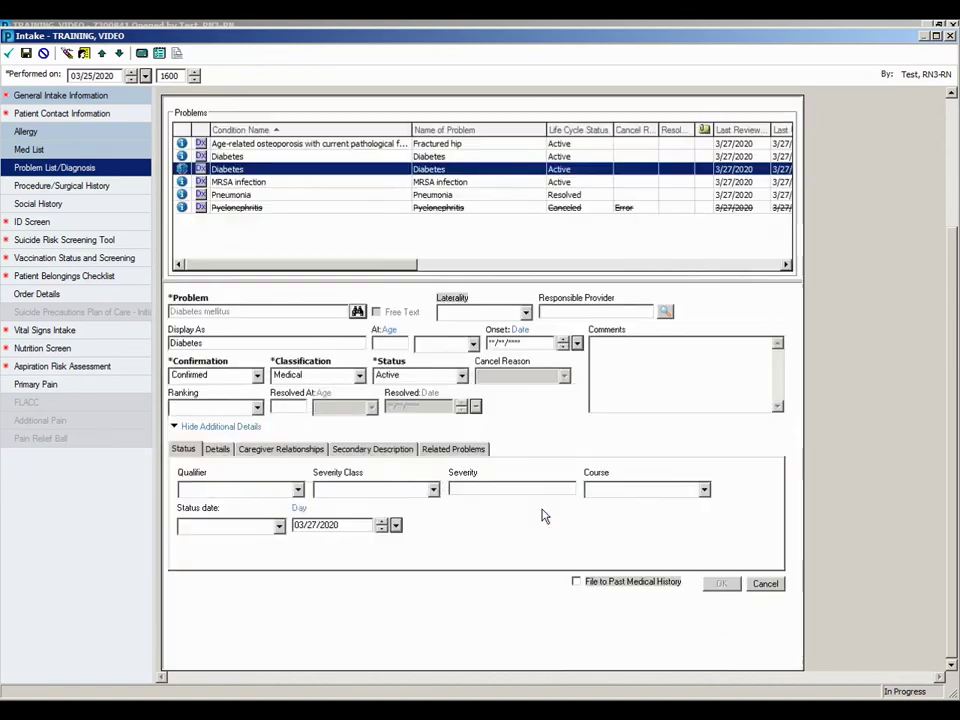
left_click(461, 376)
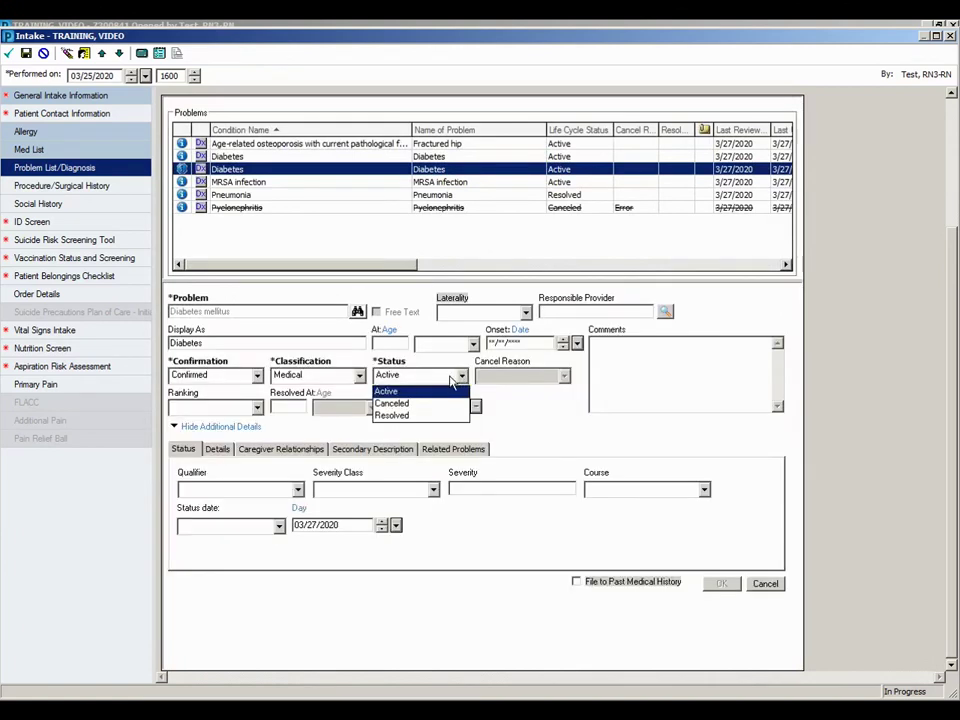
left_click(392, 404)
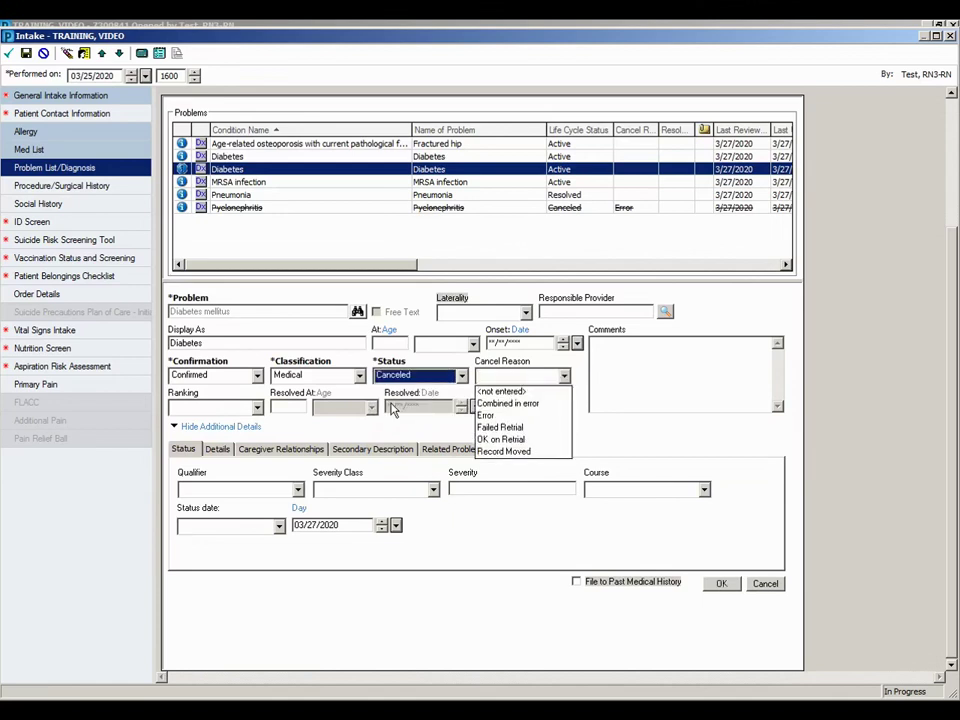
left_click(486, 416)
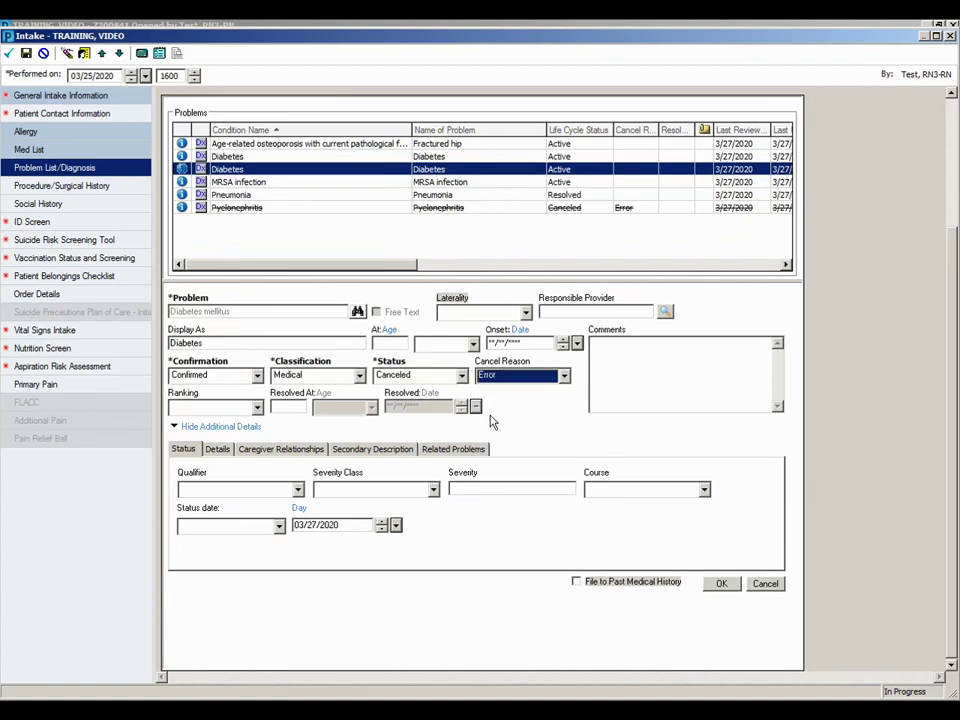
left_click(720, 583)
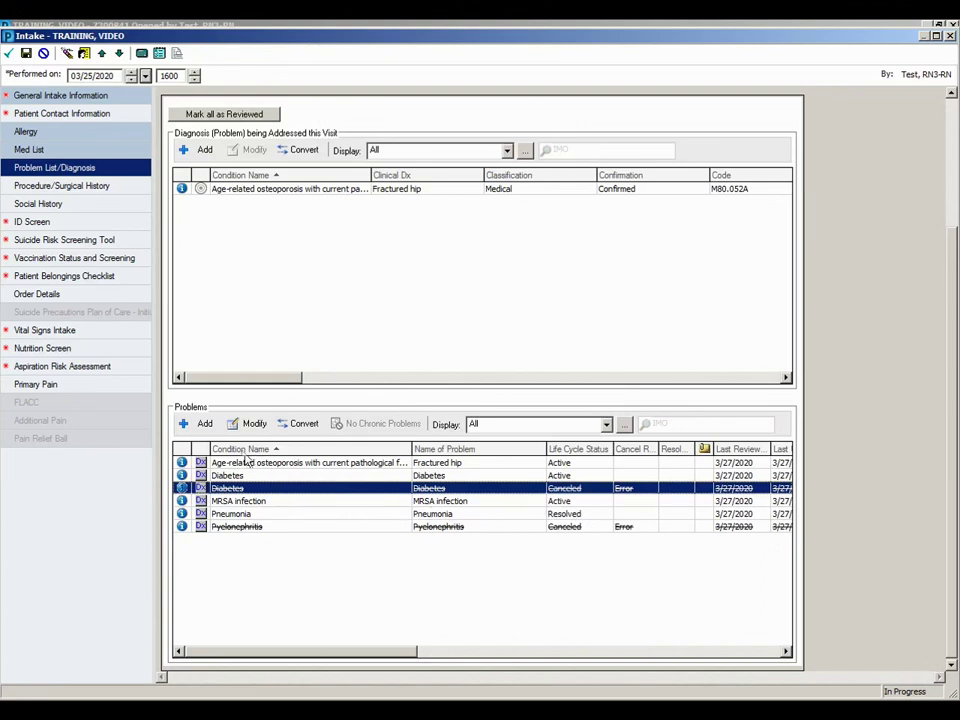
Add Atrial flutter from the Cardiovascular (snomed Nursing) folder to the Problems list with status Resolved, and mark all problems as reviewed.
left_click(199, 426)
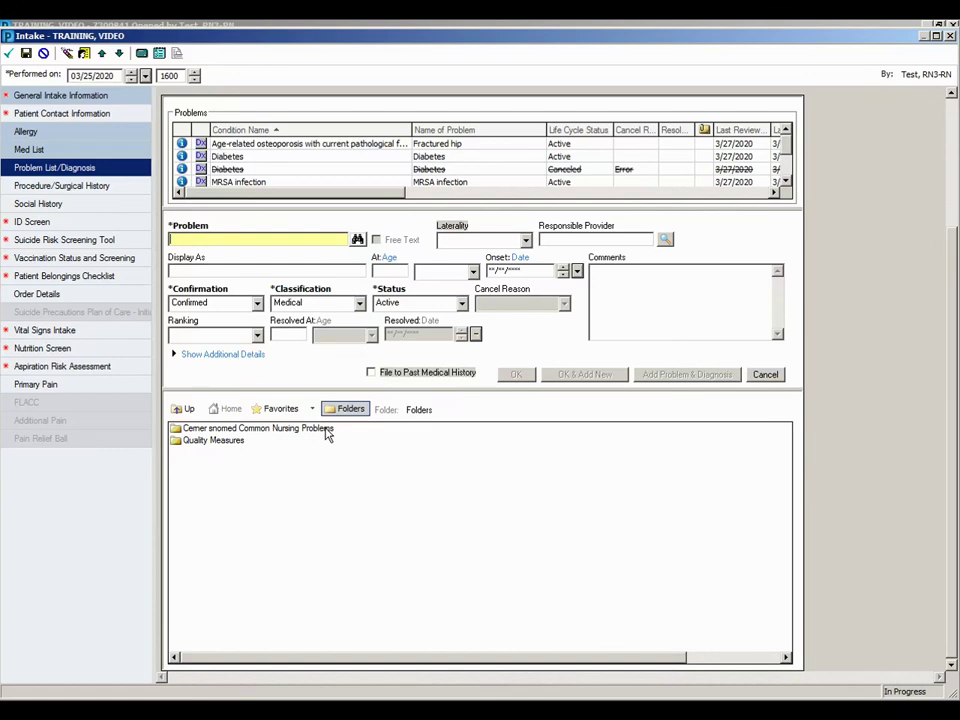
double_click(223, 431)
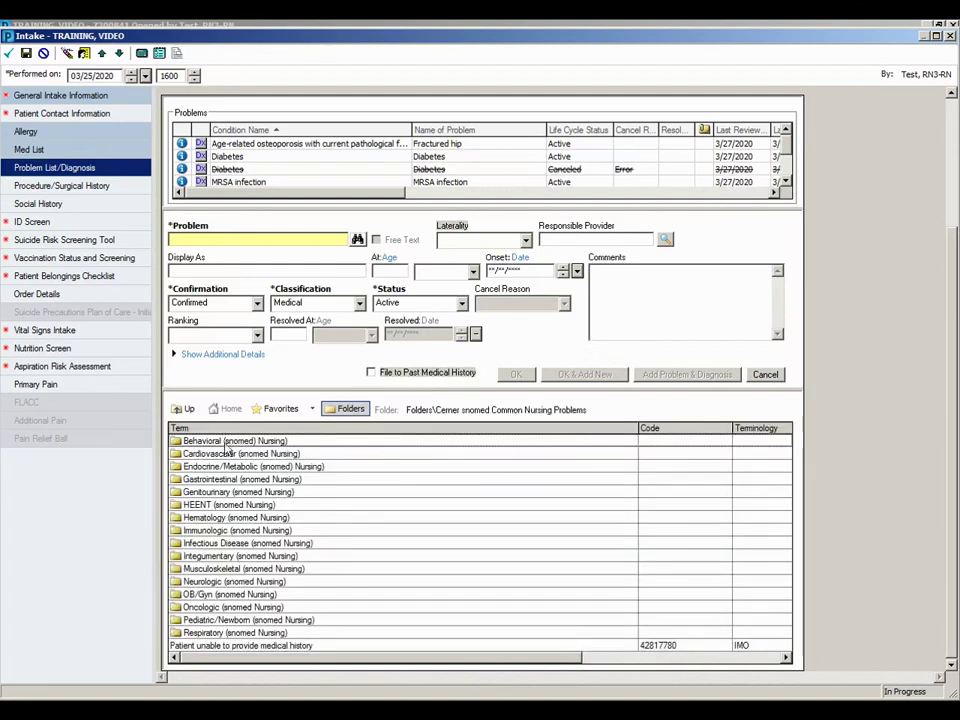
double_click(226, 455)
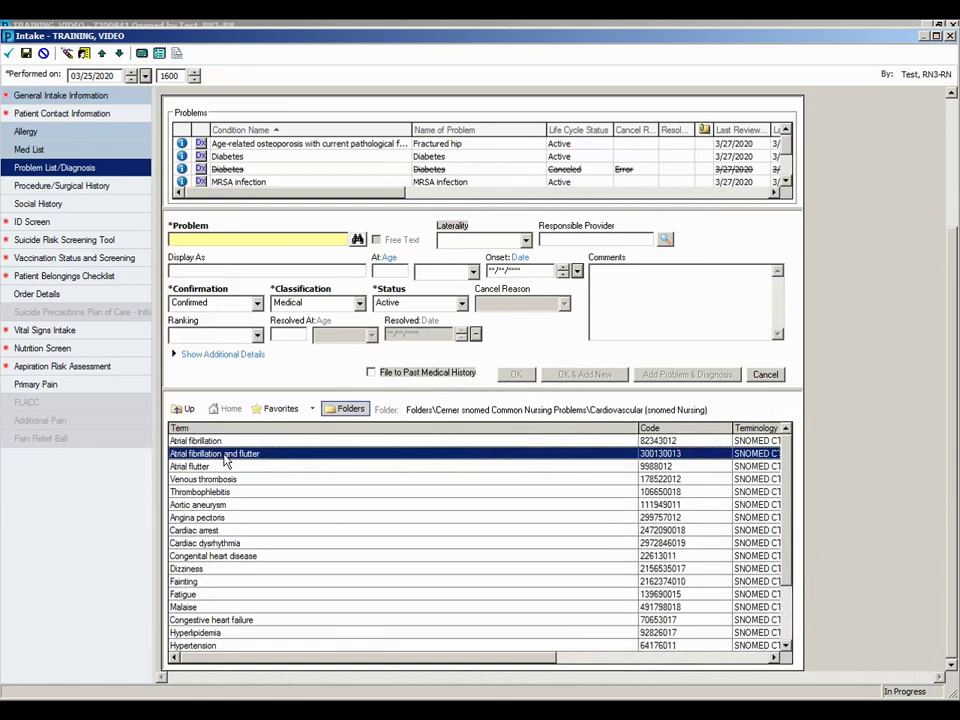
left_click(191, 467)
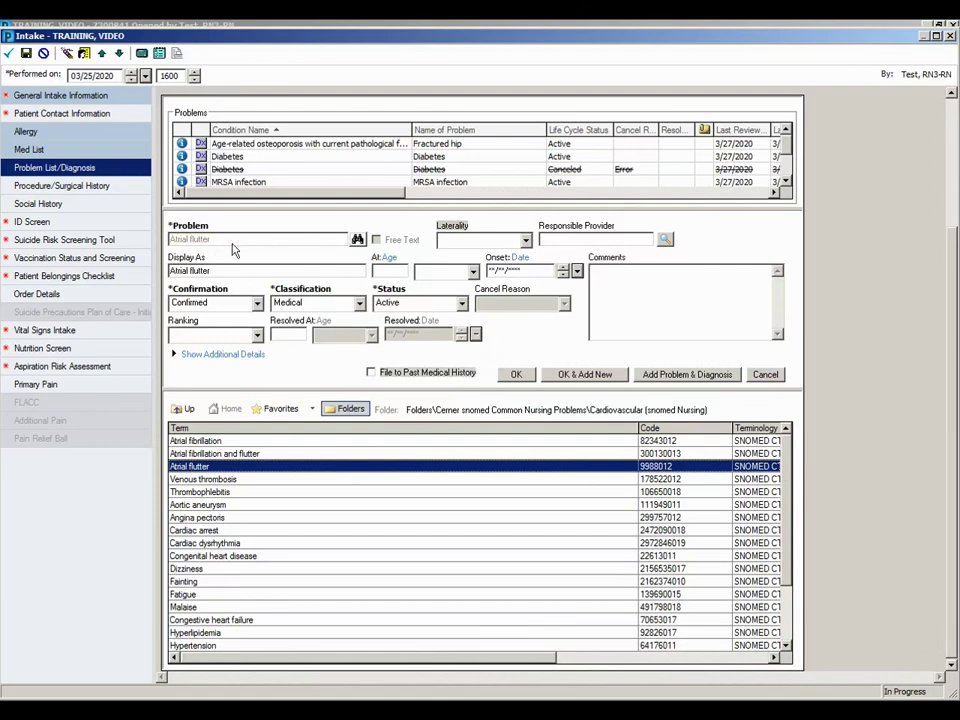
left_click(460, 303)
left_click(408, 344)
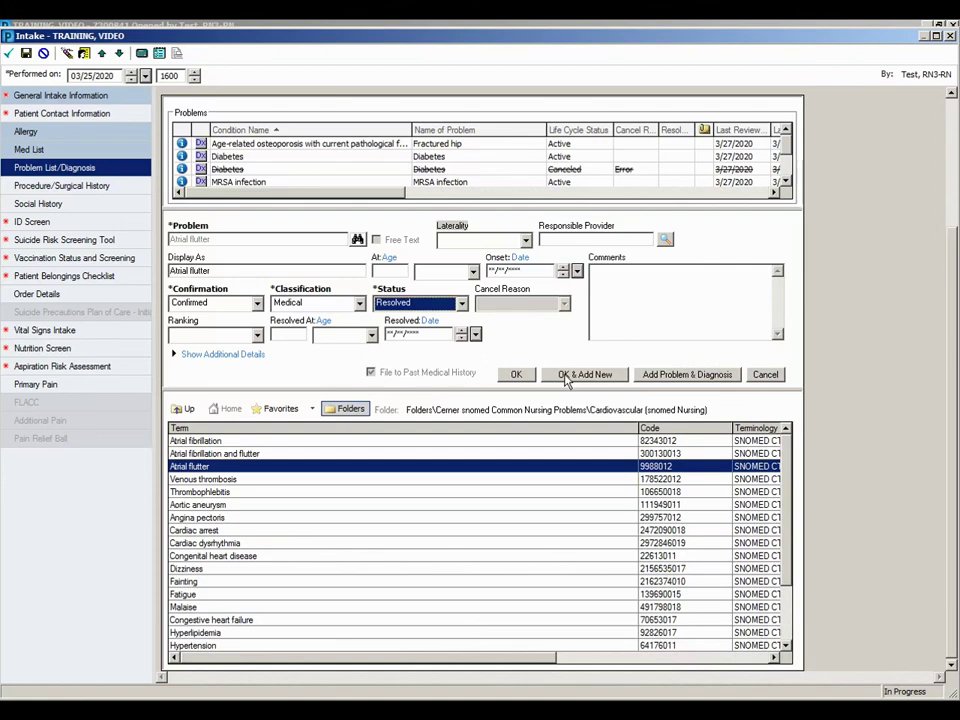
left_click(517, 377)
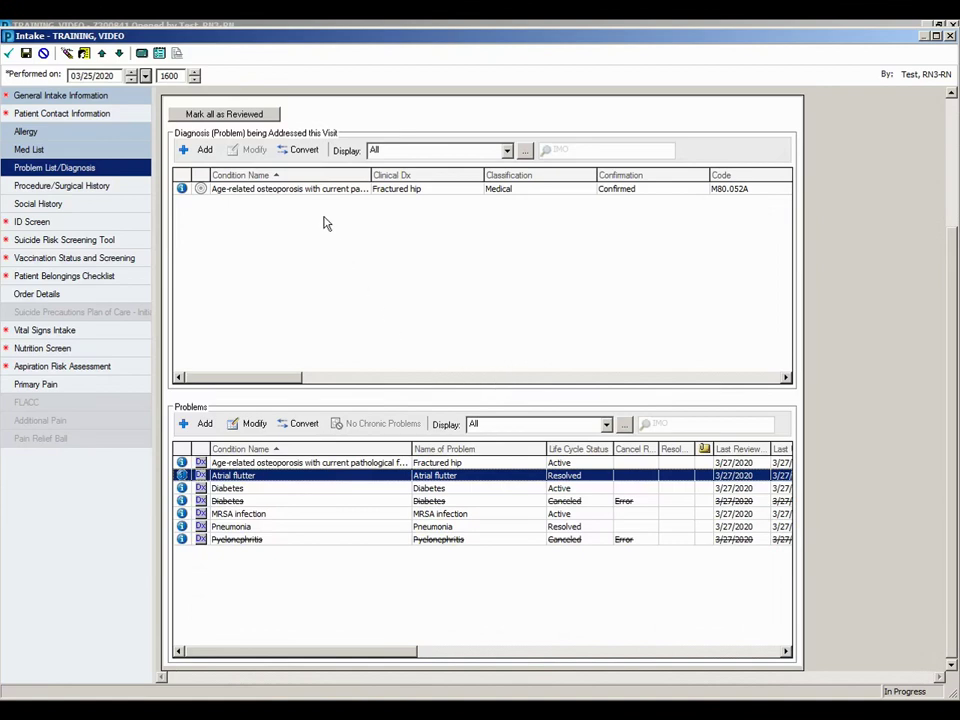
left_click(239, 119)
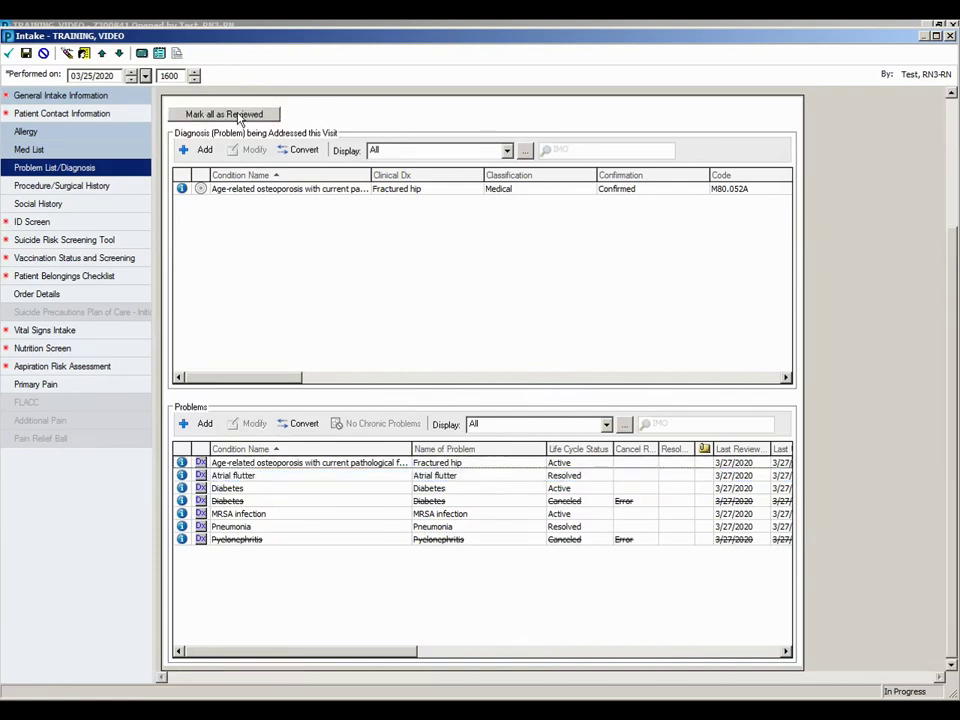